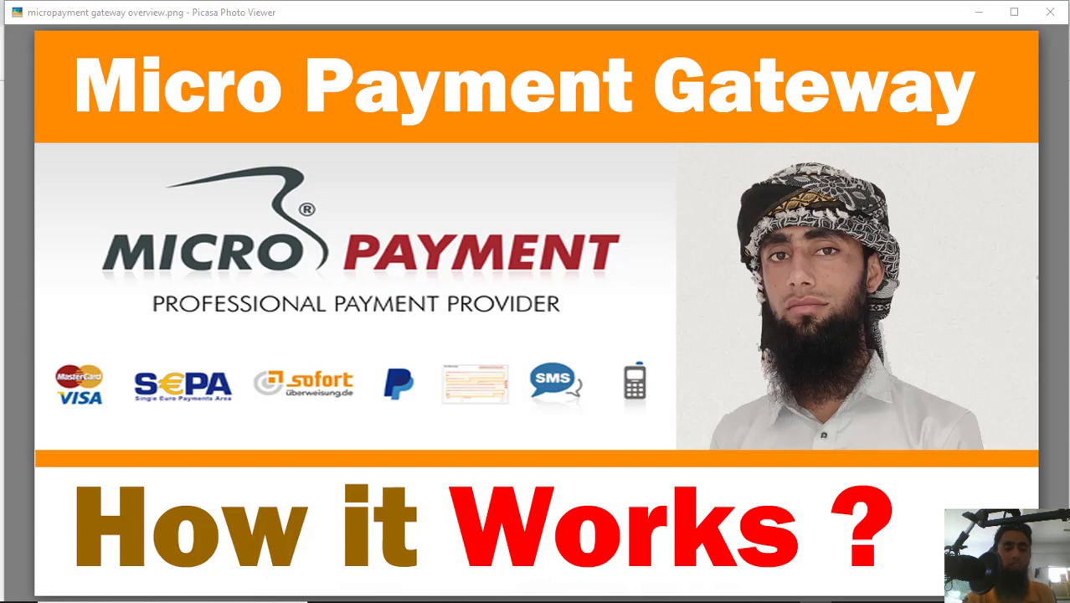
# Step: Switch to Chrome and open the micropayment.ch website
pyautogui.hotkey('alt', 'Tab')
pyautogui.hotkey('alt', 'Tab')
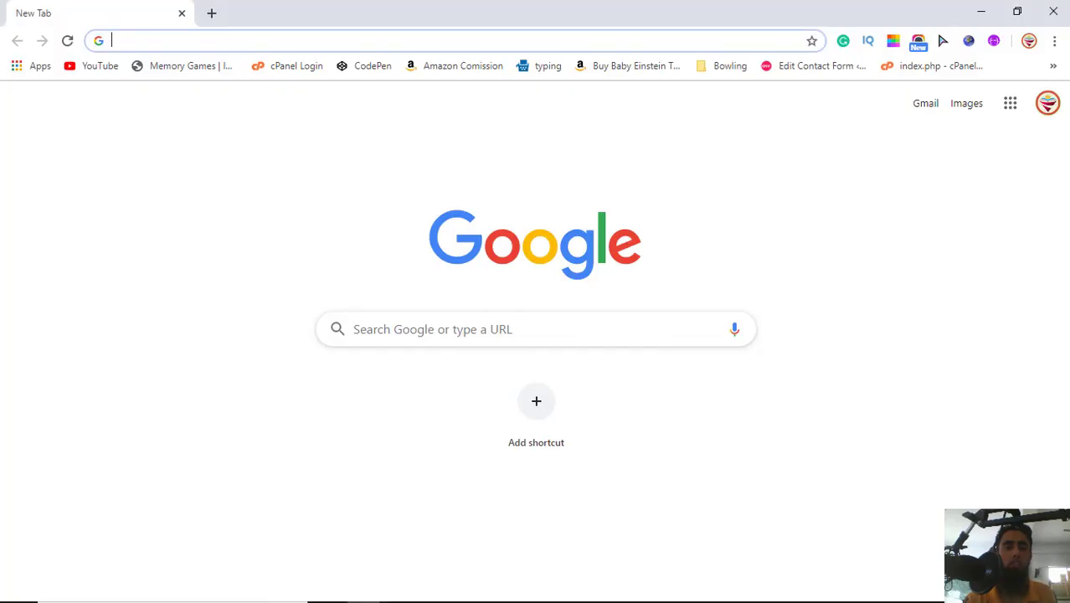
pyautogui.write('micr')
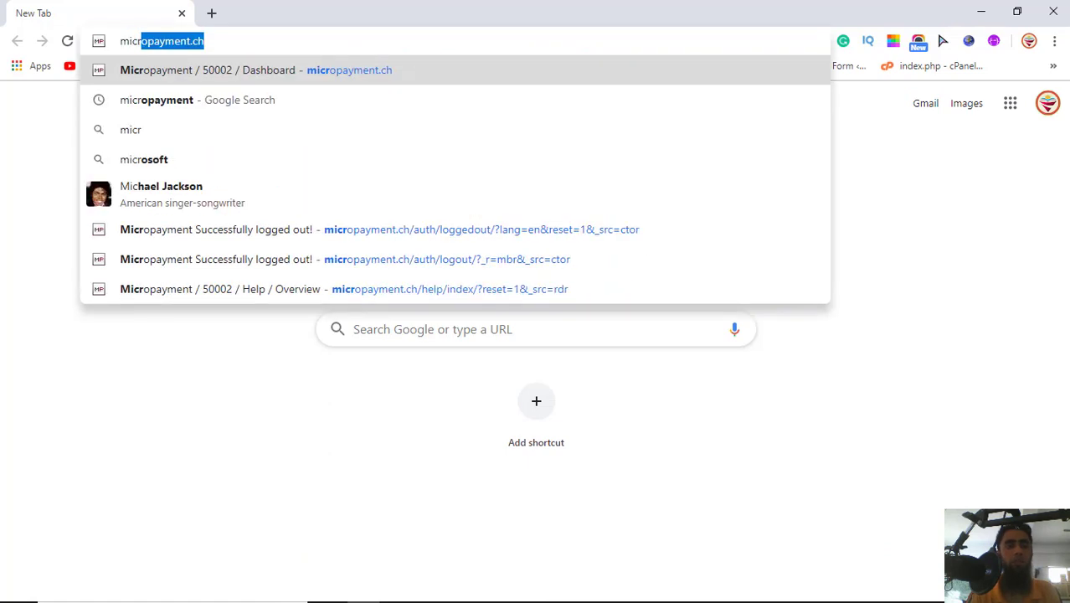
pyautogui.press('Return')
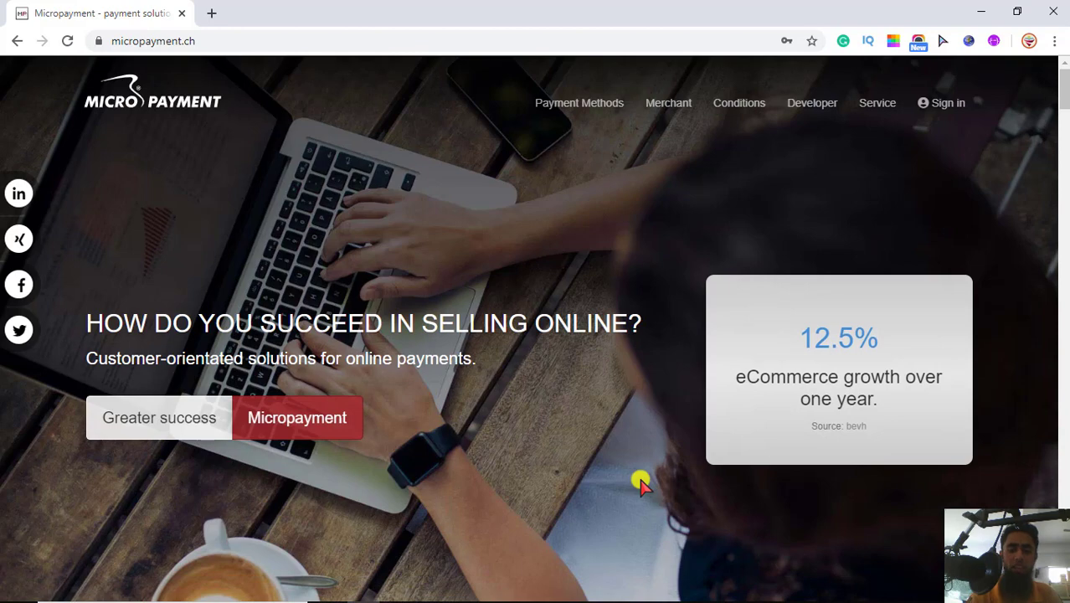
# Step: Review the Micropayment homepage, covering payment methods, payment features, supported shop plugins, contacts and customer references
pyautogui.scroll(-5, 641, 483)
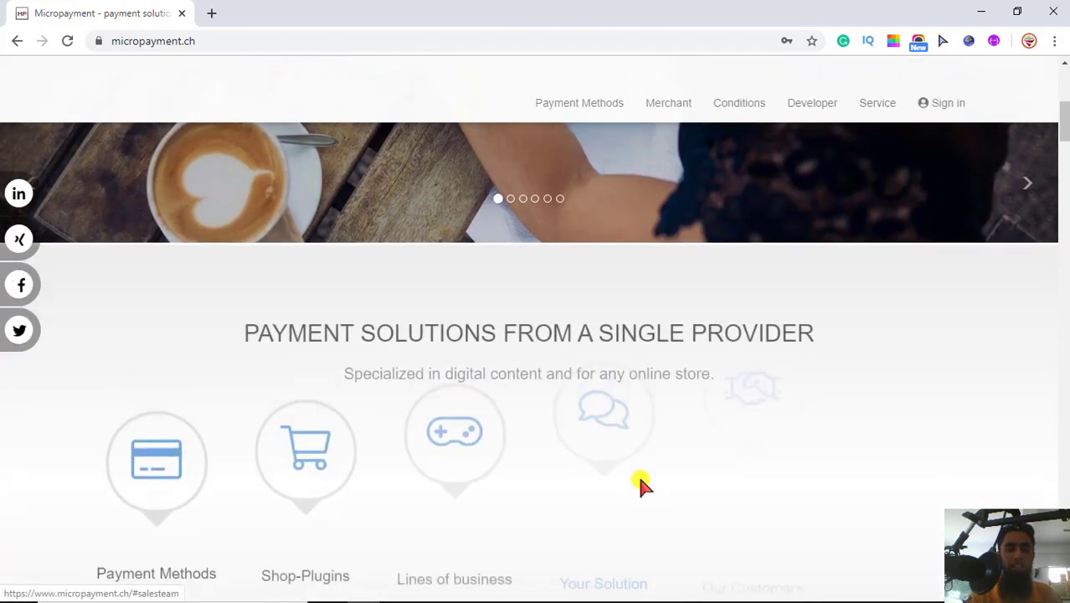
pyautogui.scroll(-4, 641, 482)
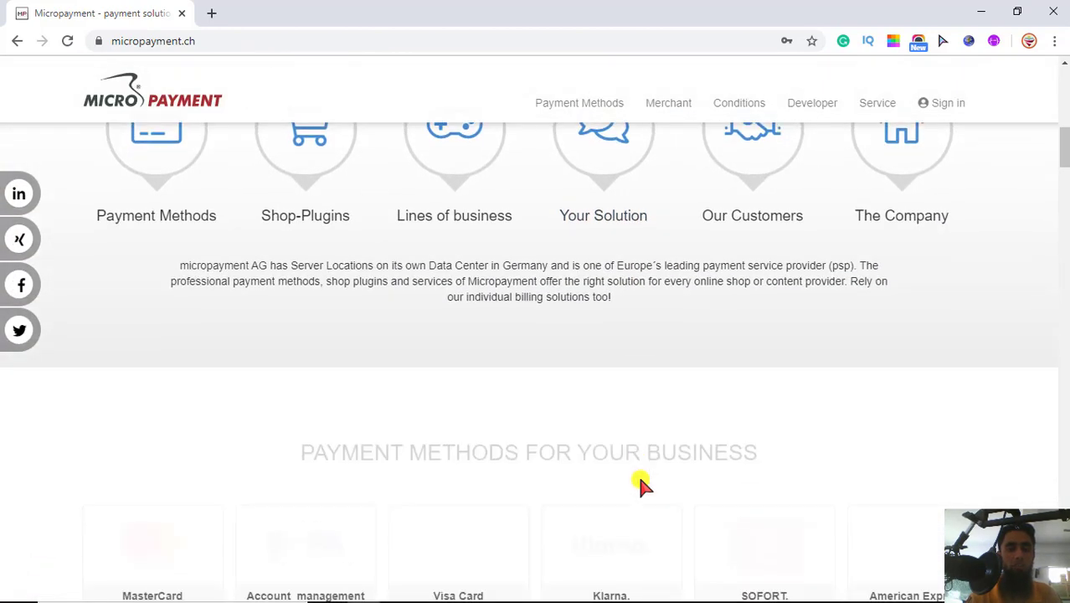
pyautogui.scroll(-4, 641, 484)
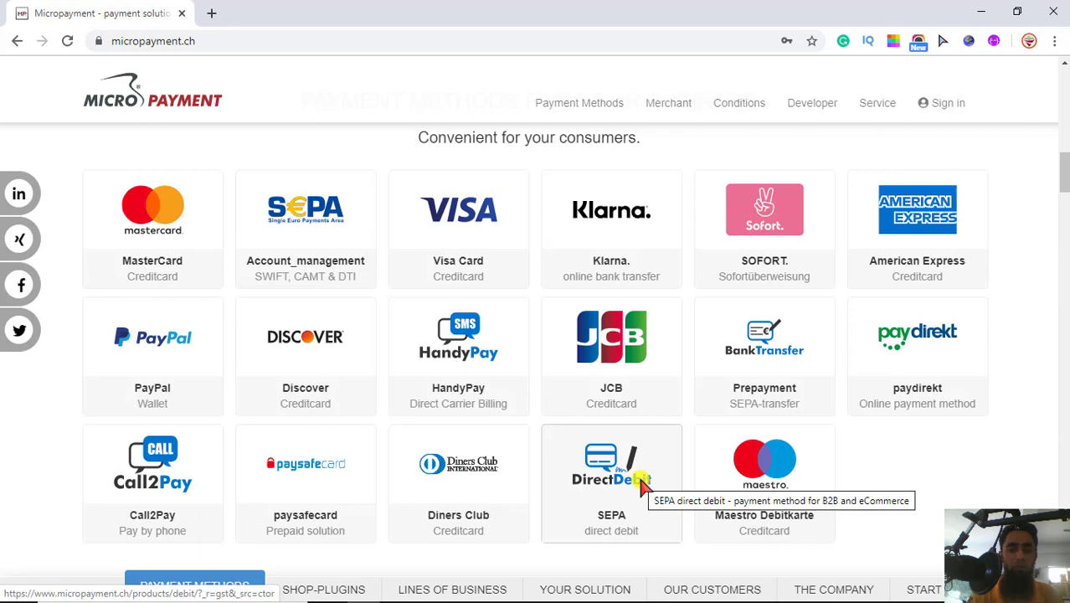
pyautogui.scroll(-3, 641, 483)
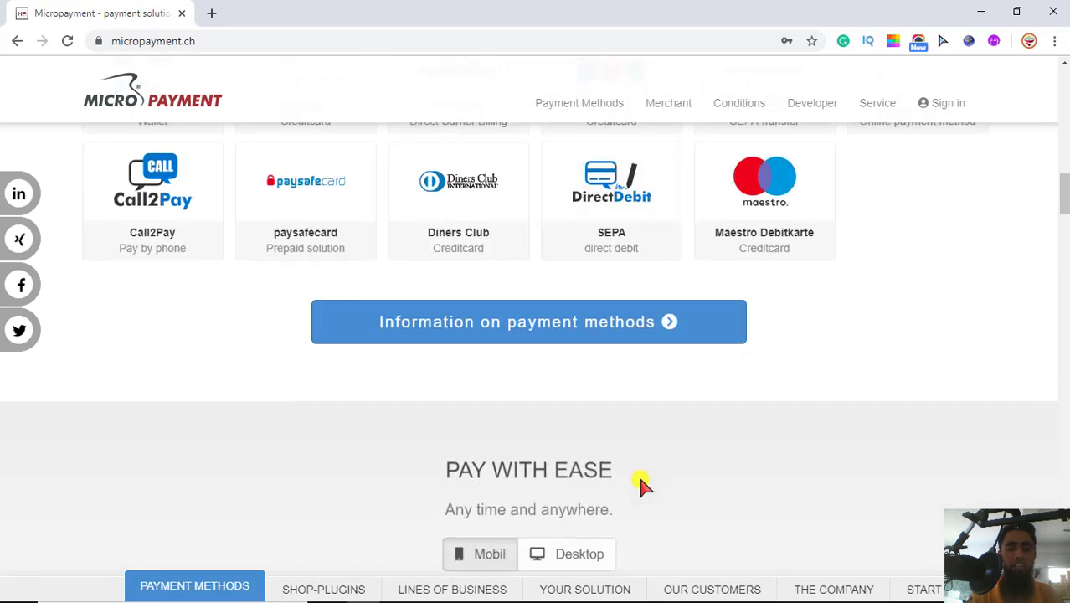
pyautogui.scroll(-6, 641, 483)
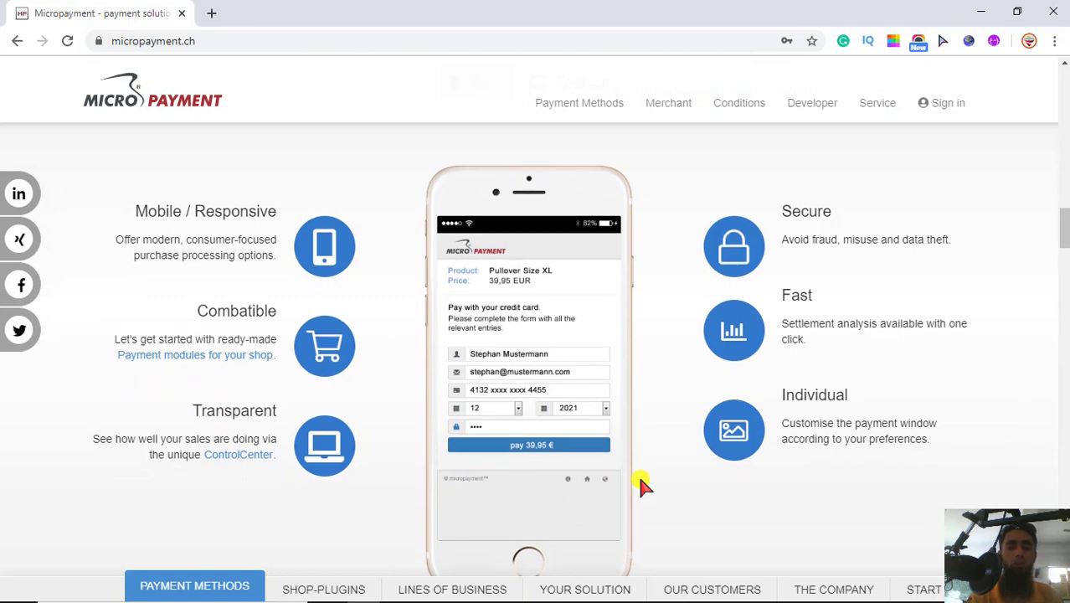
pyautogui.scroll(-5, 641, 483)
pyautogui.scroll(-2, 642, 484)
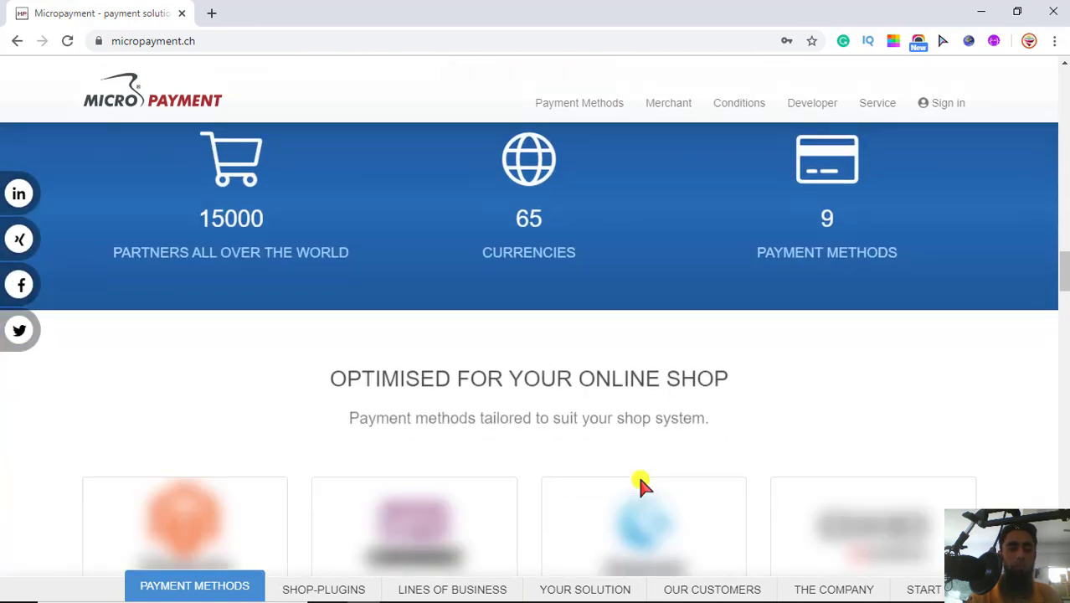
pyautogui.scroll(-3, 642, 484)
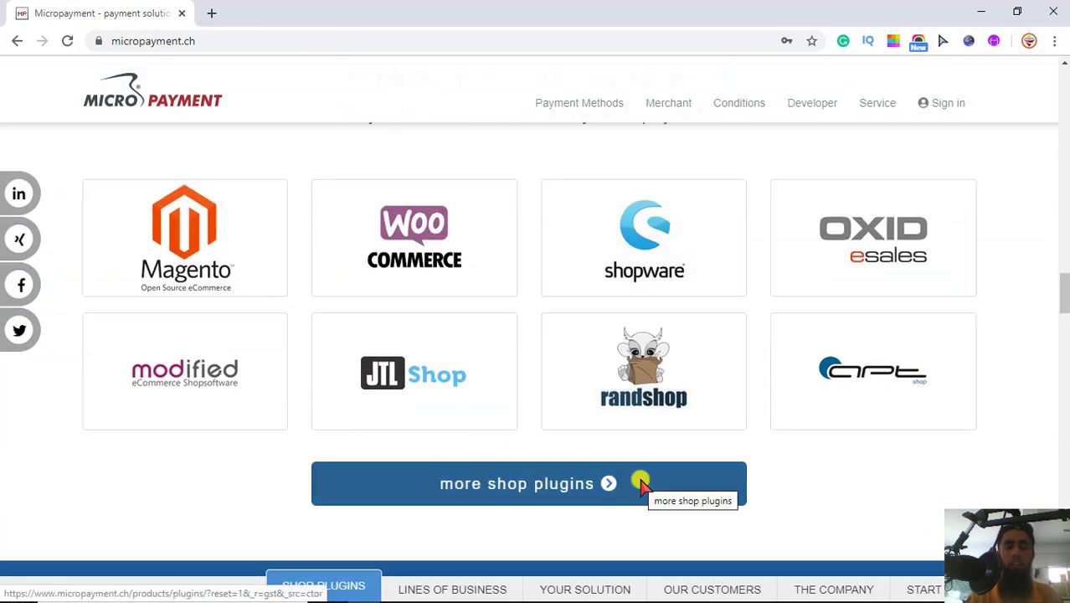
pyautogui.scroll(-8, 640, 480)
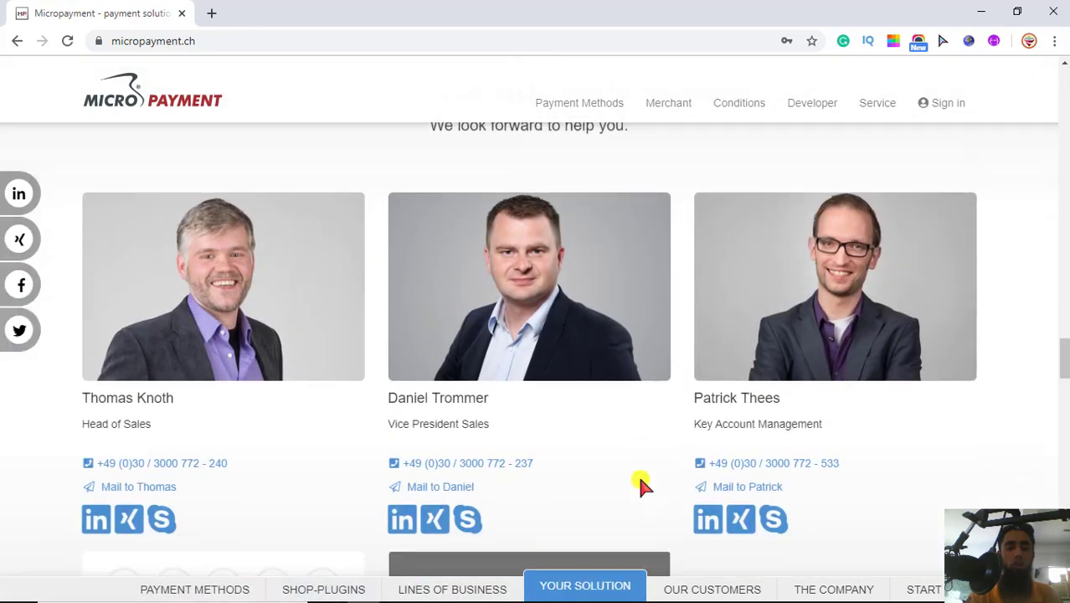
pyautogui.scroll(-8, 639, 484)
pyautogui.scroll(-7, 641, 484)
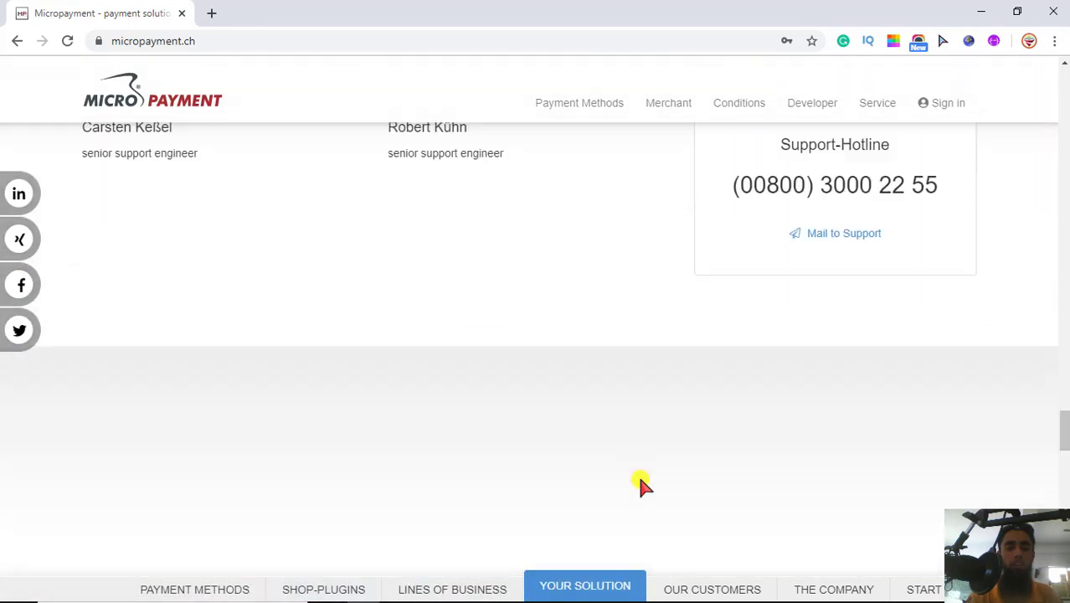
pyautogui.scroll(-8, 641, 482)
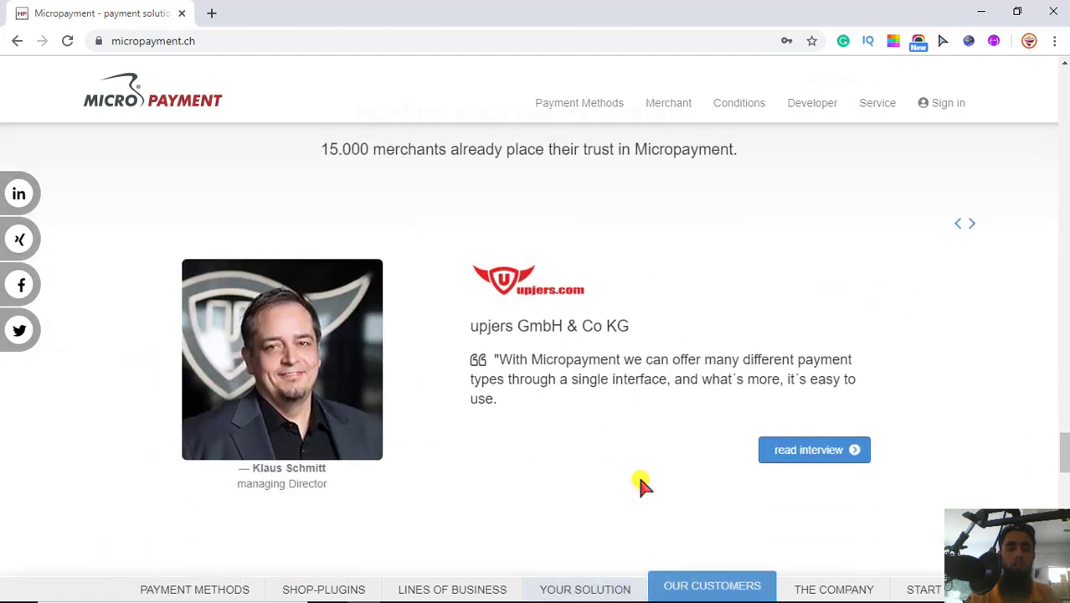
pyautogui.scroll(-5, 639, 482)
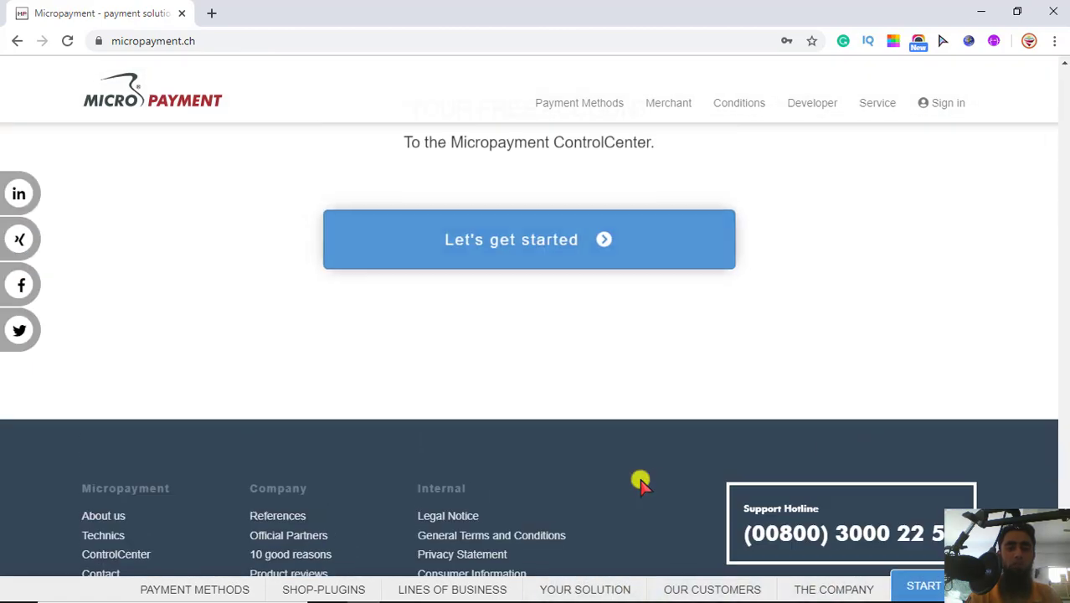
# Step: Open the registration page with "Let's get started" and review the individual entrepreneur, company and organization sign-up options
pyautogui.click(569, 231)
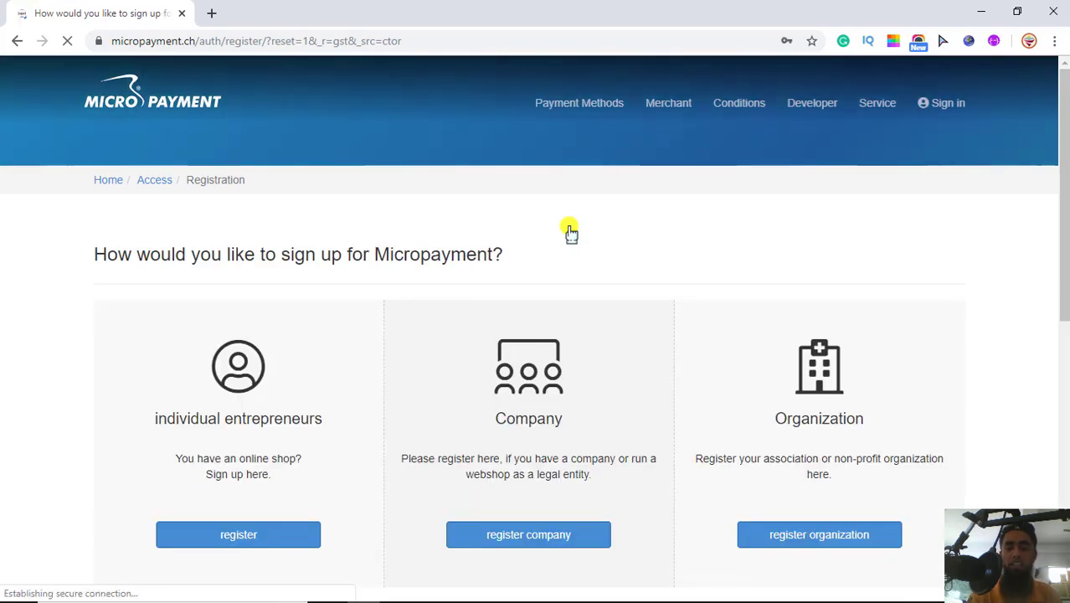
pyautogui.scroll(-1, 569, 230)
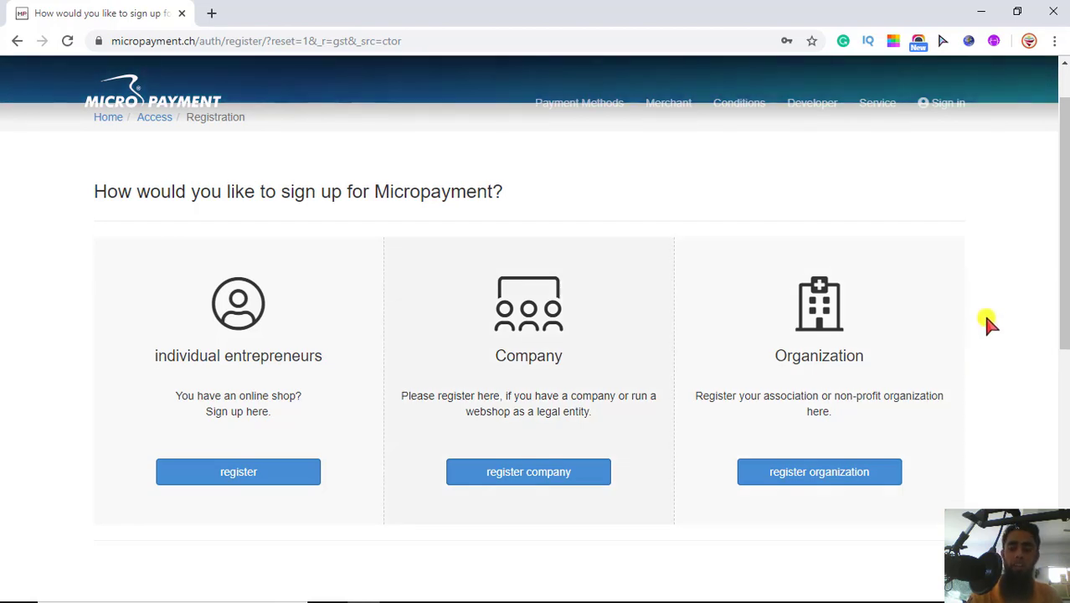
pyautogui.scroll(-2, 984, 316)
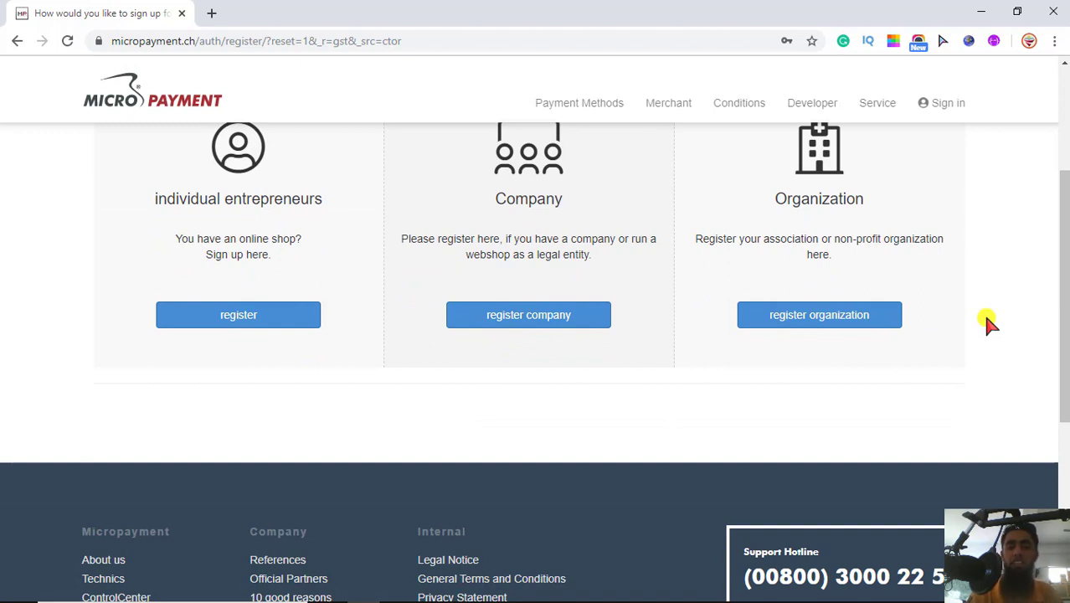
pyautogui.scroll(3, 988, 322)
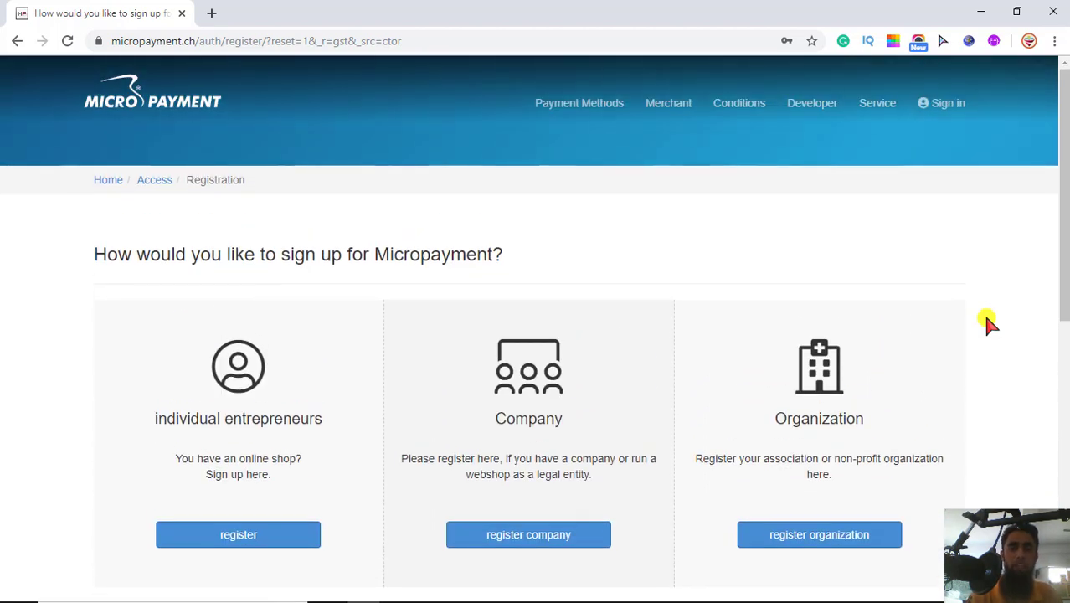
# Step: Open the developer integration guides and dismiss the offer to translate the help page
pyautogui.moveTo(586, 107)
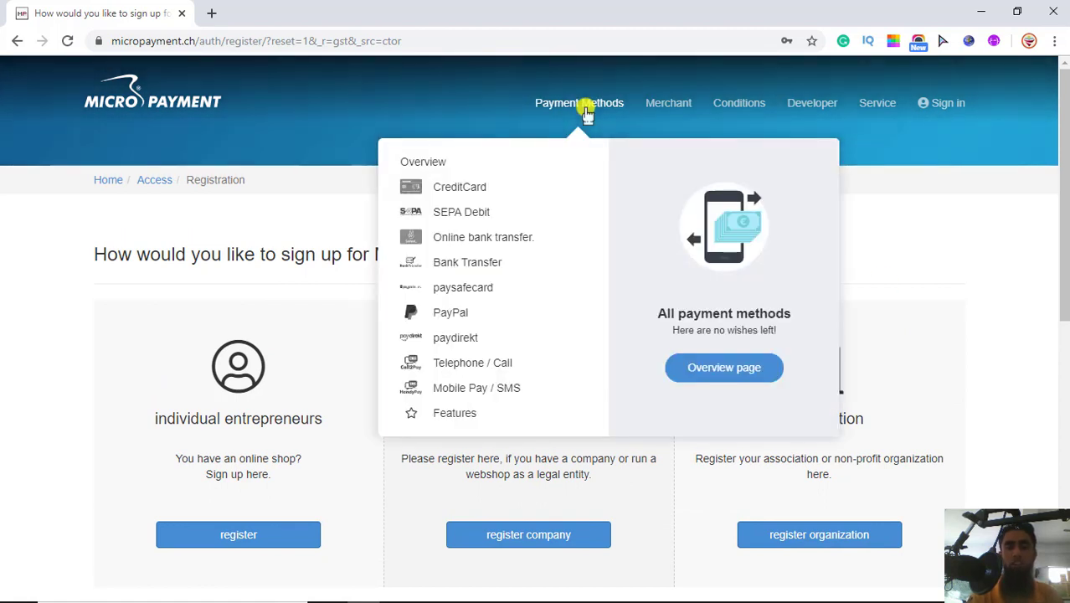
pyautogui.moveTo(814, 102)
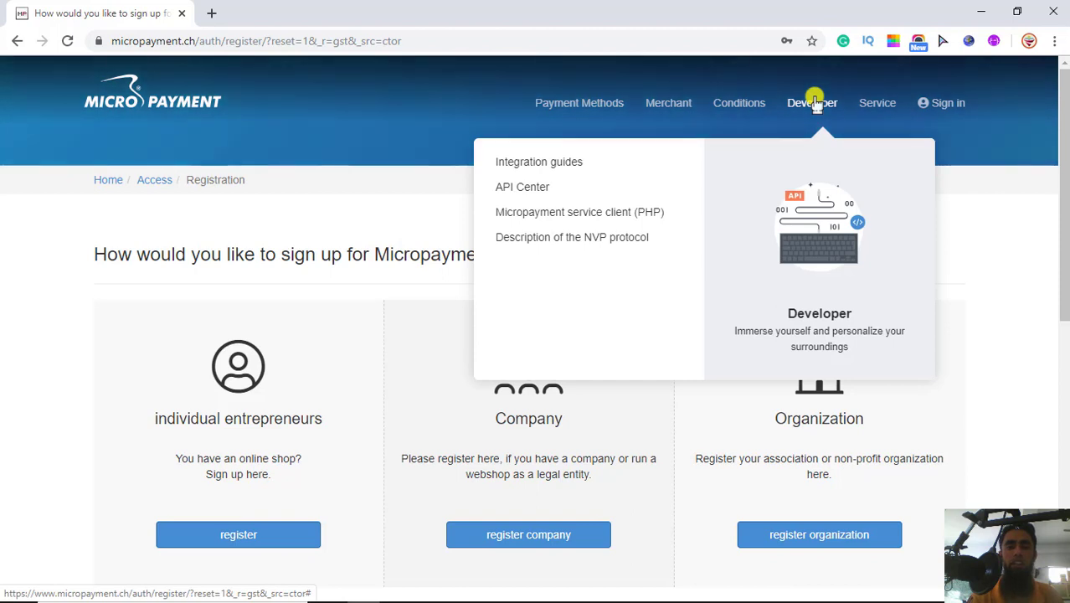
pyautogui.click(545, 162)
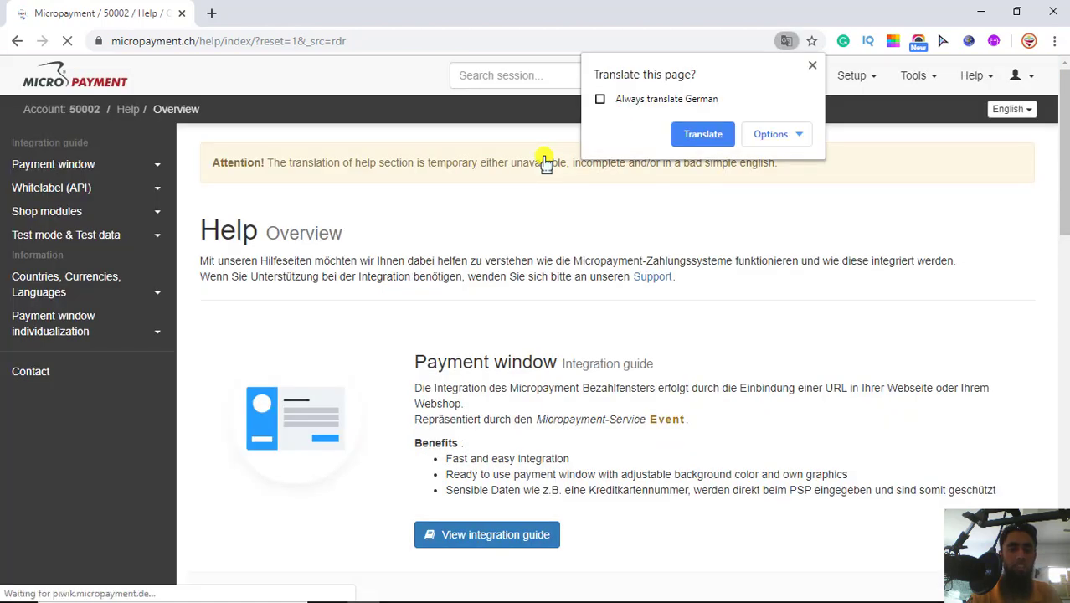
pyautogui.click(533, 241)
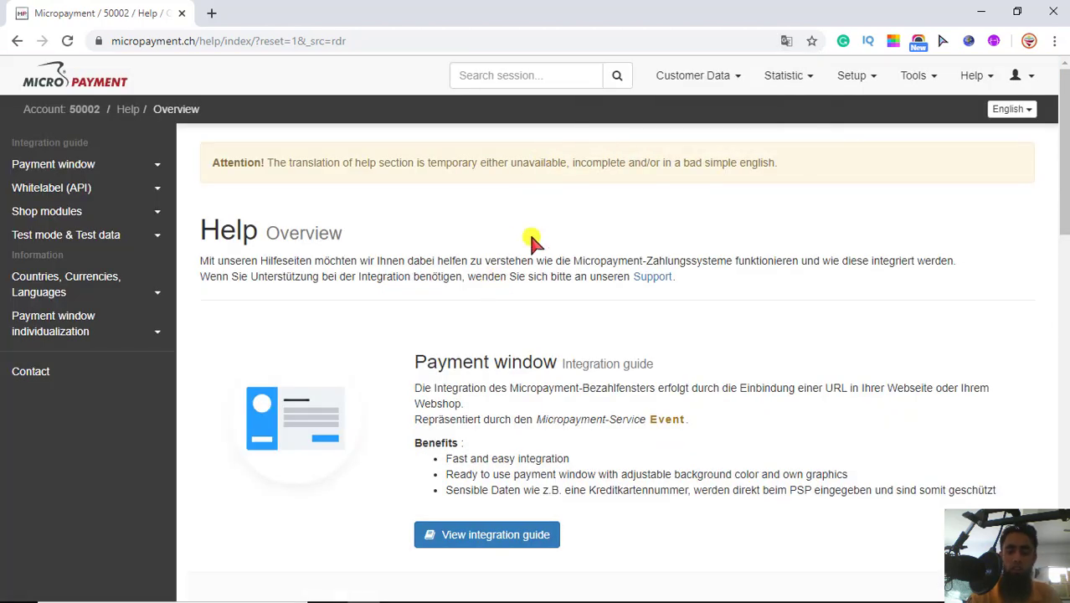
pyautogui.scroll(-1, 533, 242)
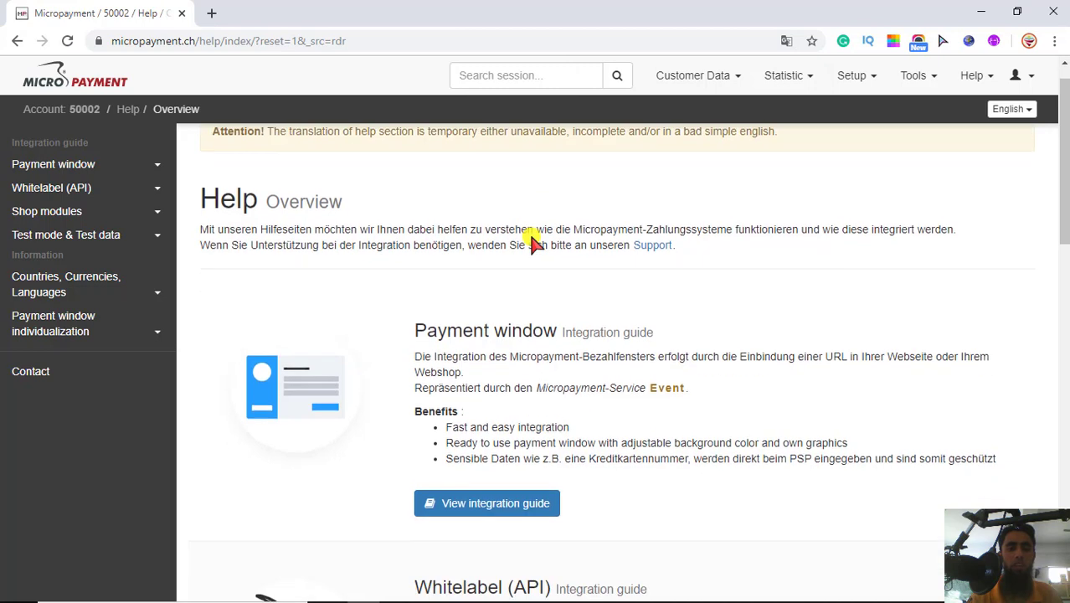
# Step: Duplicate the help overview tab and translate the German page into English in the copy
pyautogui.rightClick(140, 17)
pyautogui.click(171, 72)
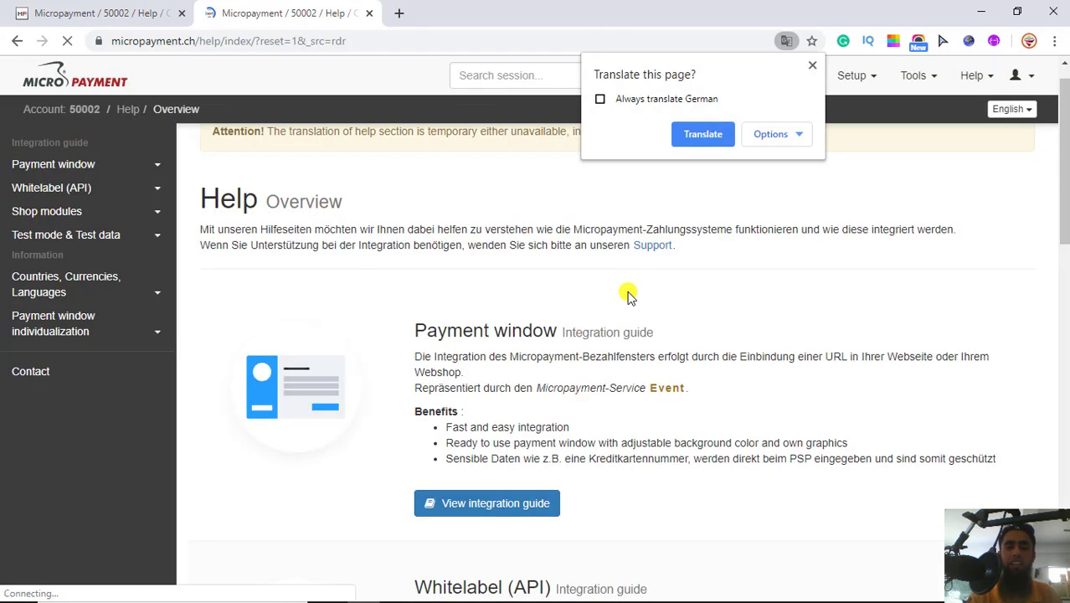
pyautogui.click(700, 131)
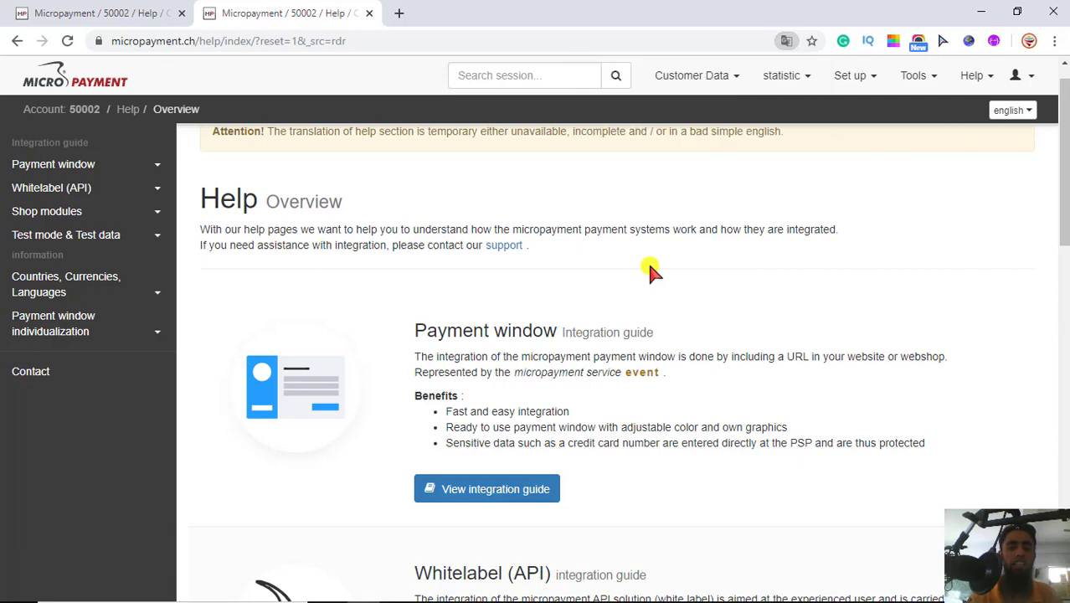
# Step: Open the Test mode integration guide from the help overview
pyautogui.scroll(-7, 650, 268)
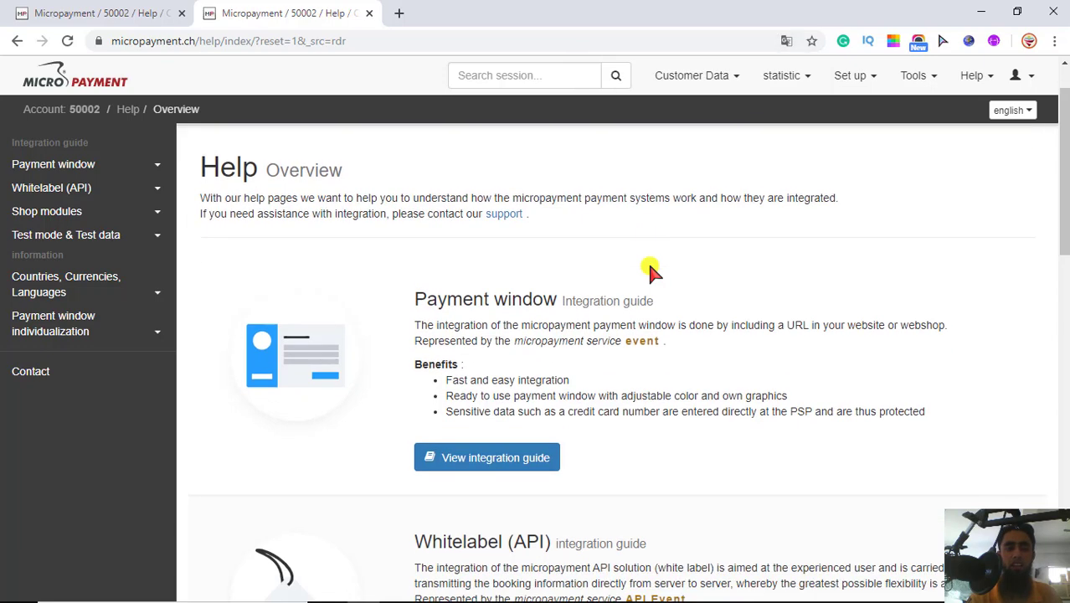
pyautogui.scroll(-4, 650, 268)
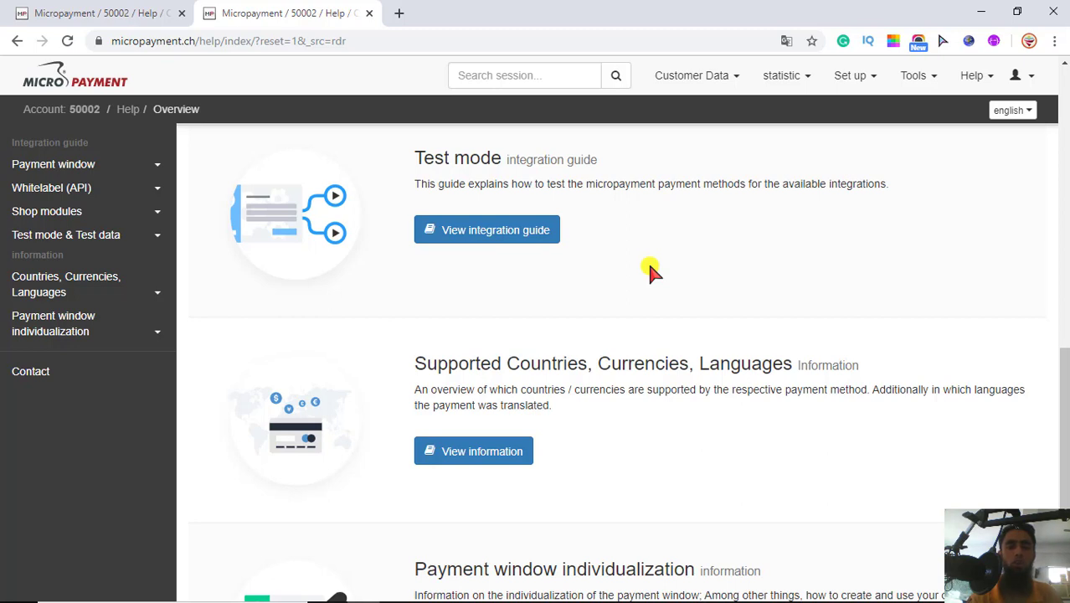
pyautogui.click(487, 234)
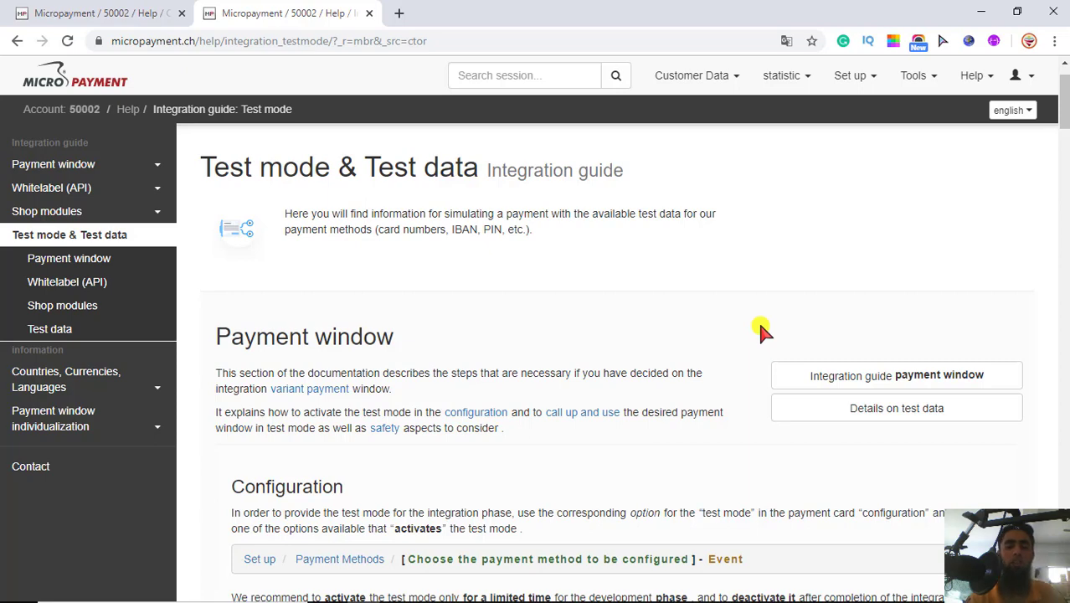
# Step: Find the credit card test data in the Test mode guide and display its demo payment window
pyautogui.scroll(-5, 760, 325)
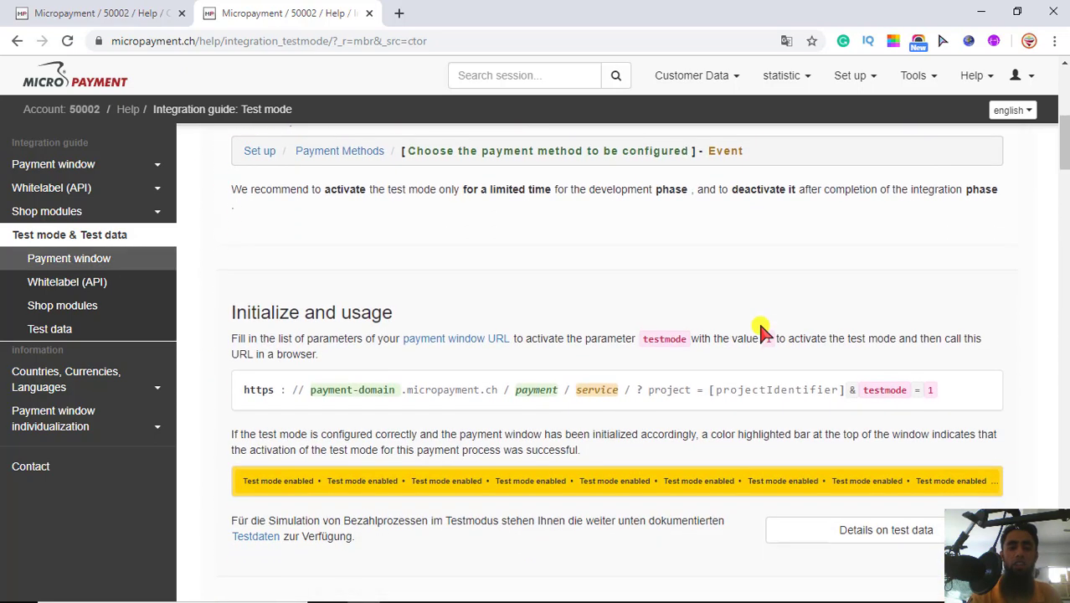
pyautogui.scroll(-2, 760, 328)
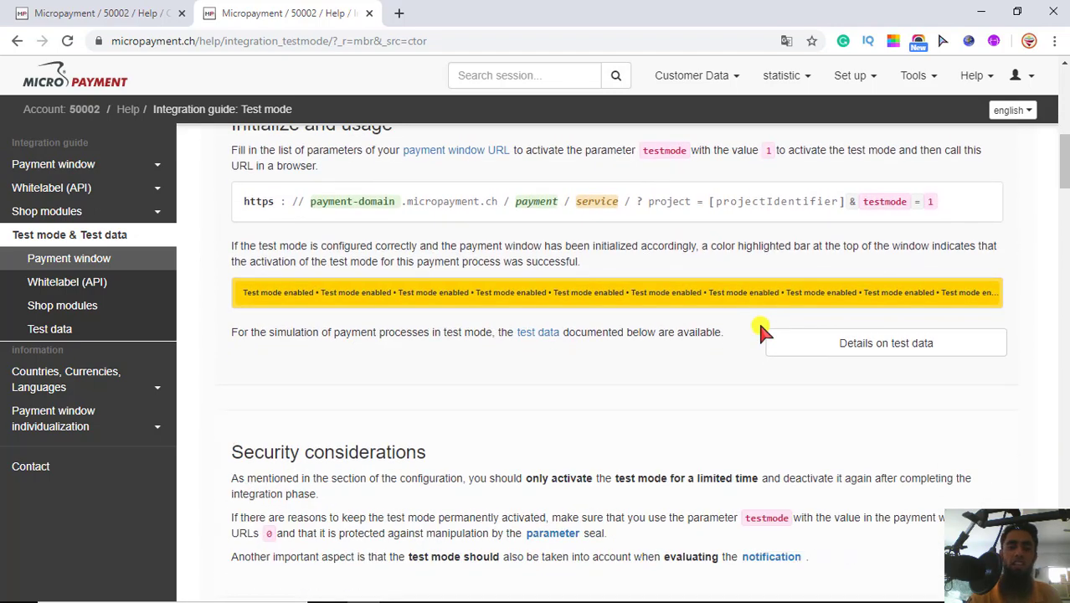
pyautogui.scroll(-10, 761, 328)
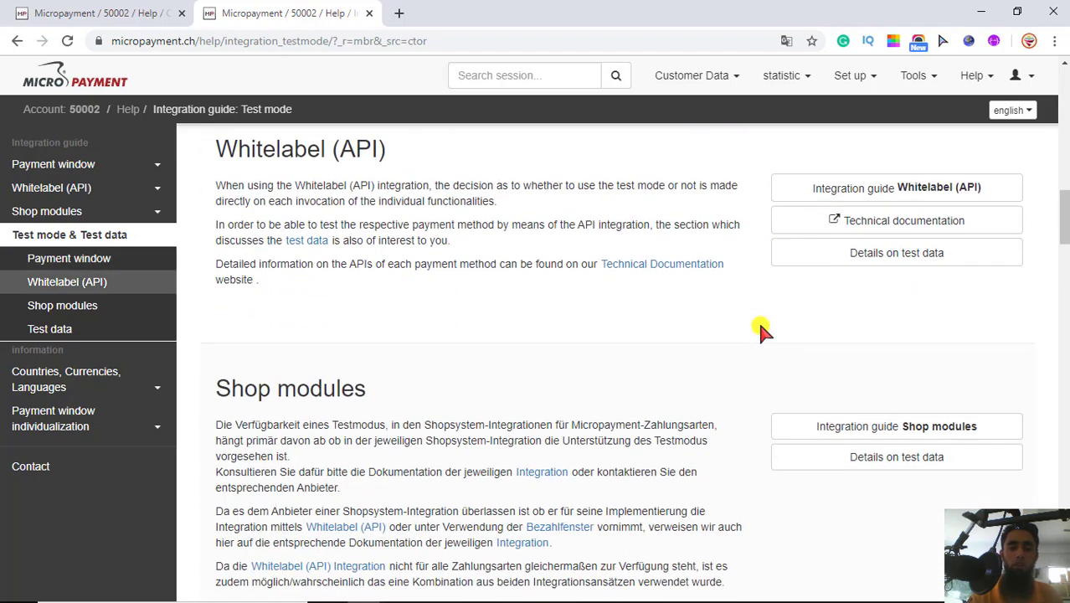
pyautogui.scroll(-4, 761, 329)
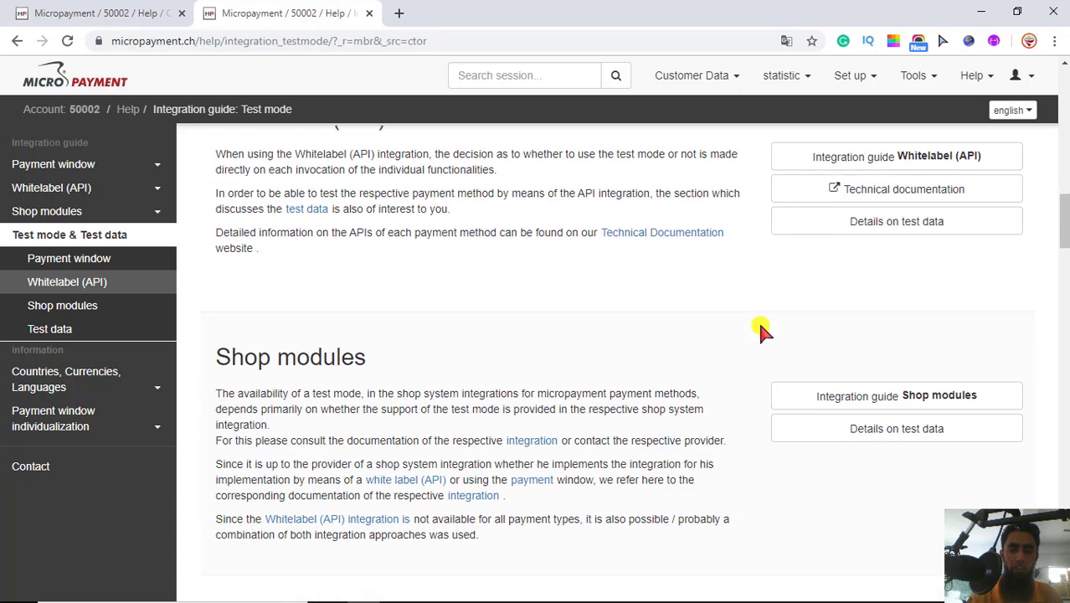
pyautogui.scroll(-4, 760, 329)
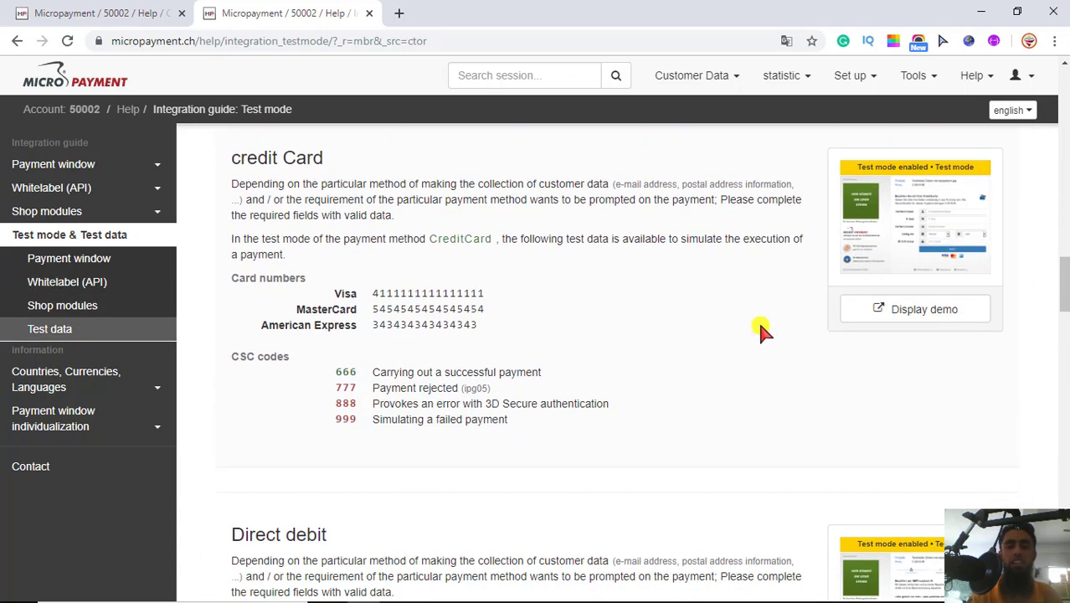
pyautogui.click(914, 315)
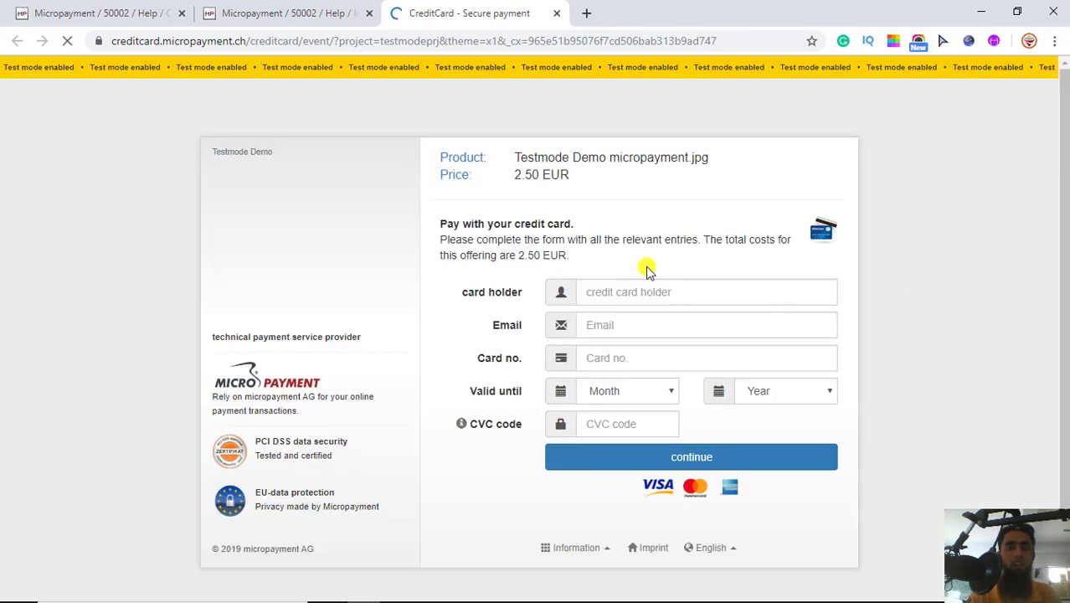
# Step: Enter the card holder's name and e-mail address in the credit card payment form
pyautogui.click(609, 298)
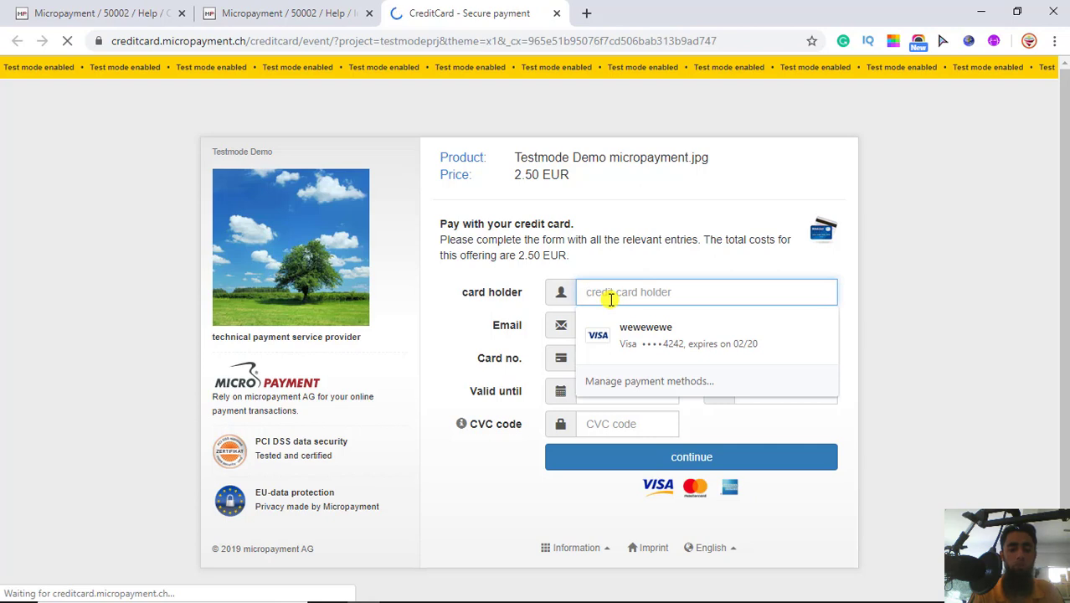
pyautogui.write('Mohammed')
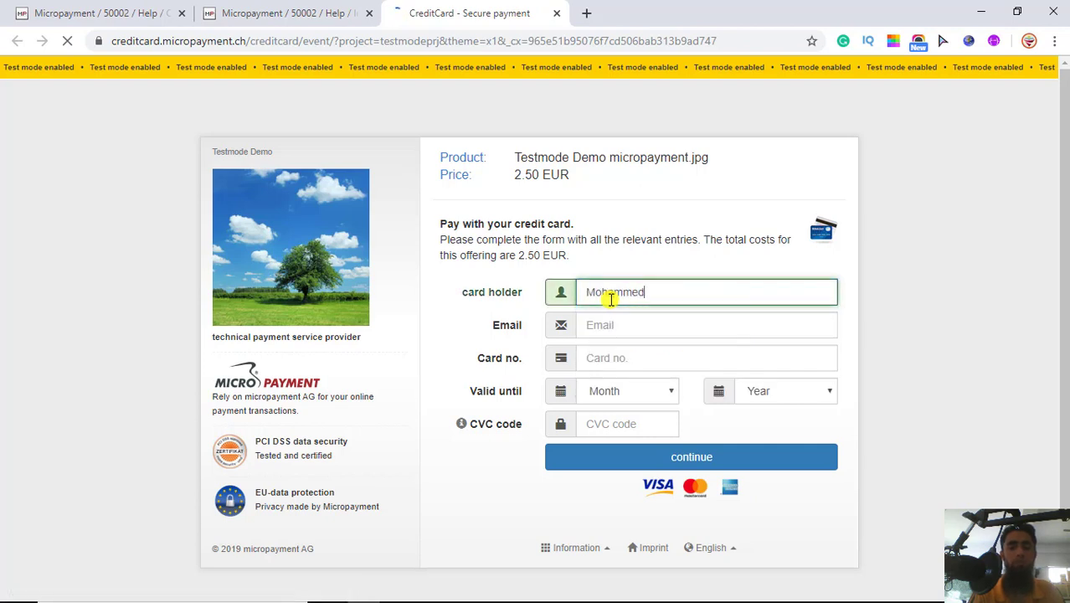
pyautogui.click(614, 327)
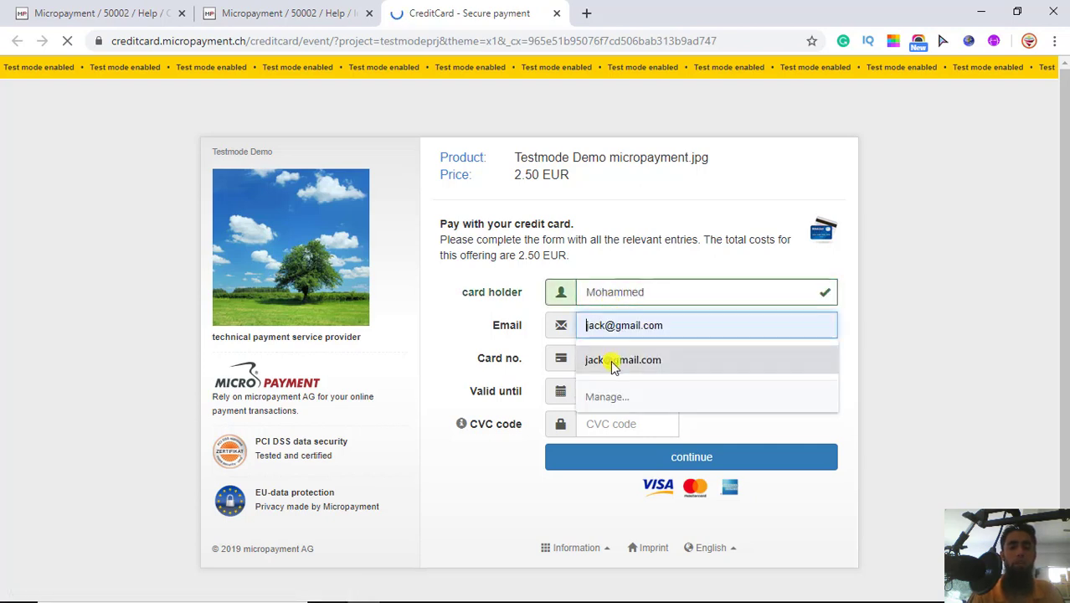
pyautogui.click(614, 360)
# Step: Fill in the saved Visa test card's number and expiry date, enter the CVC code for a successful payment, and continue to the entry check
pyautogui.click(615, 360)
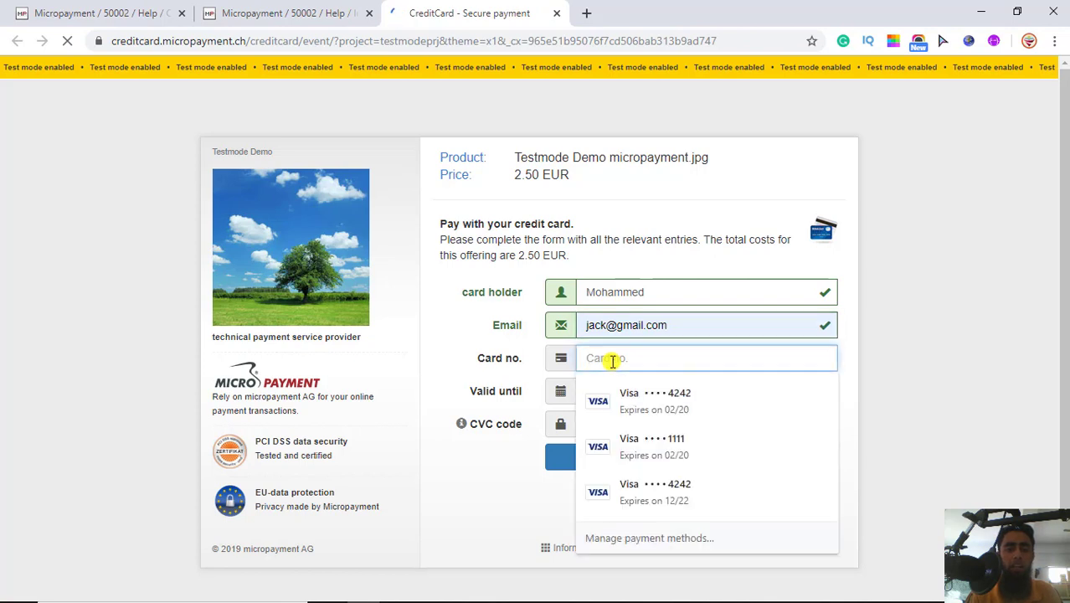
pyautogui.click(624, 440)
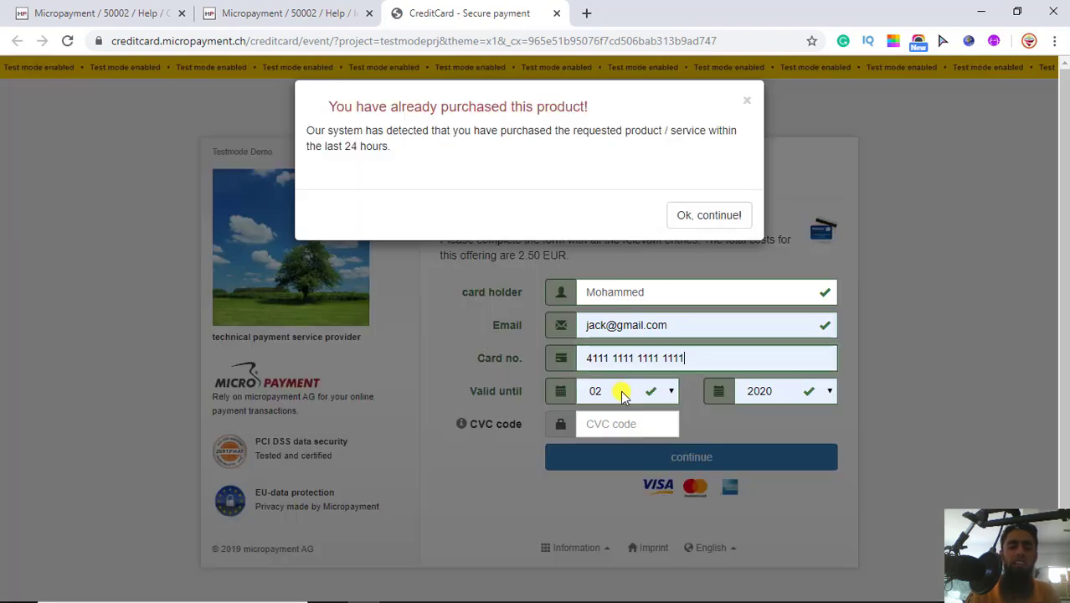
pyautogui.click(695, 216)
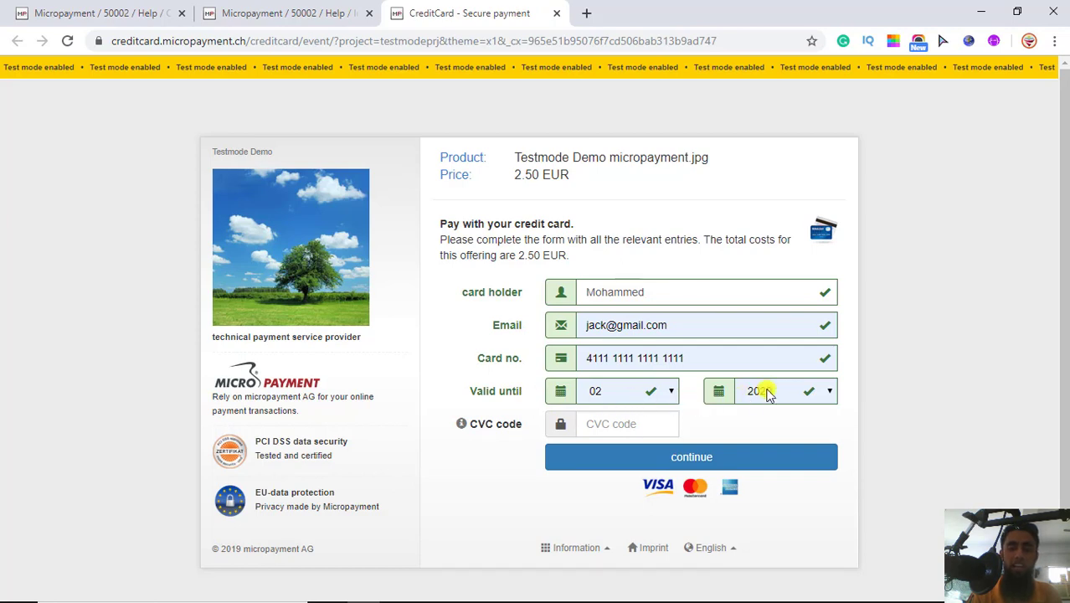
pyautogui.click(601, 429)
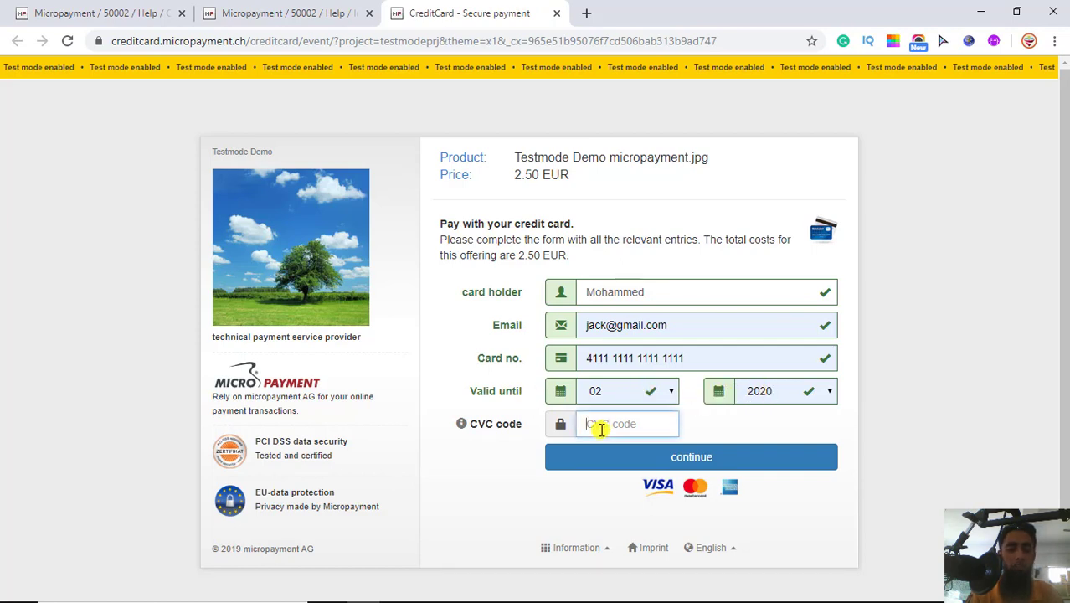
pyautogui.write('666')
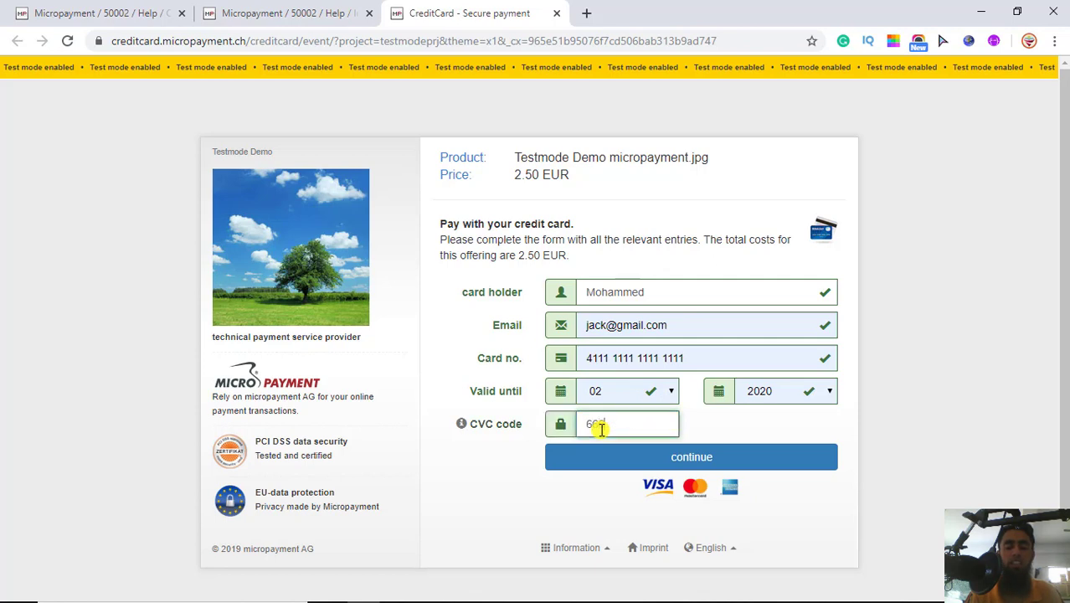
pyautogui.click(672, 461)
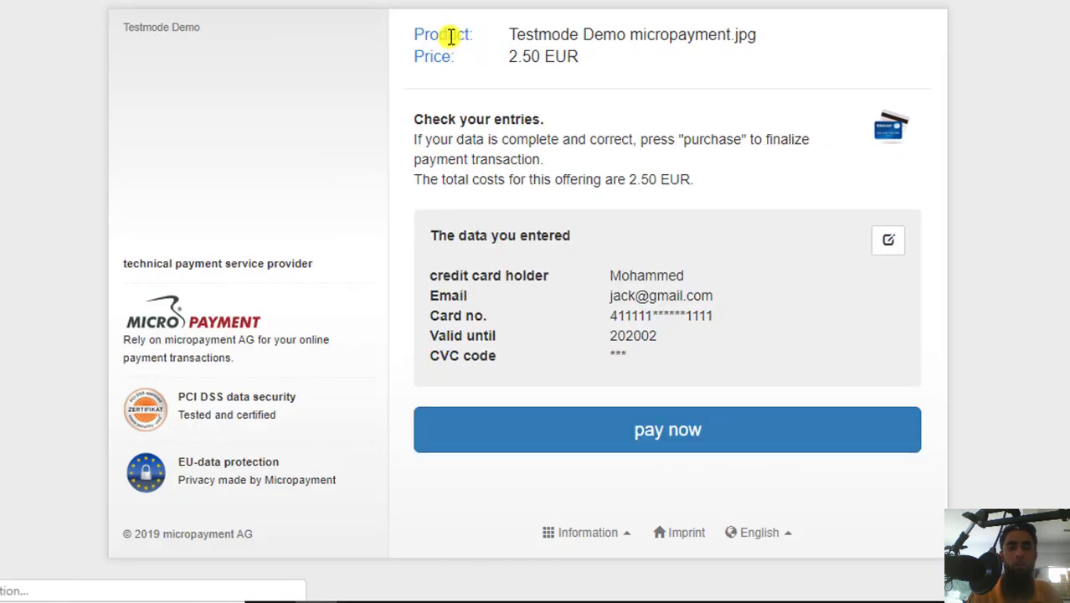
# Step: Check the product and price of the Testmode Demo offering and make the payment
pyautogui.moveTo(588, 65); pyautogui.dragTo(416, 34)
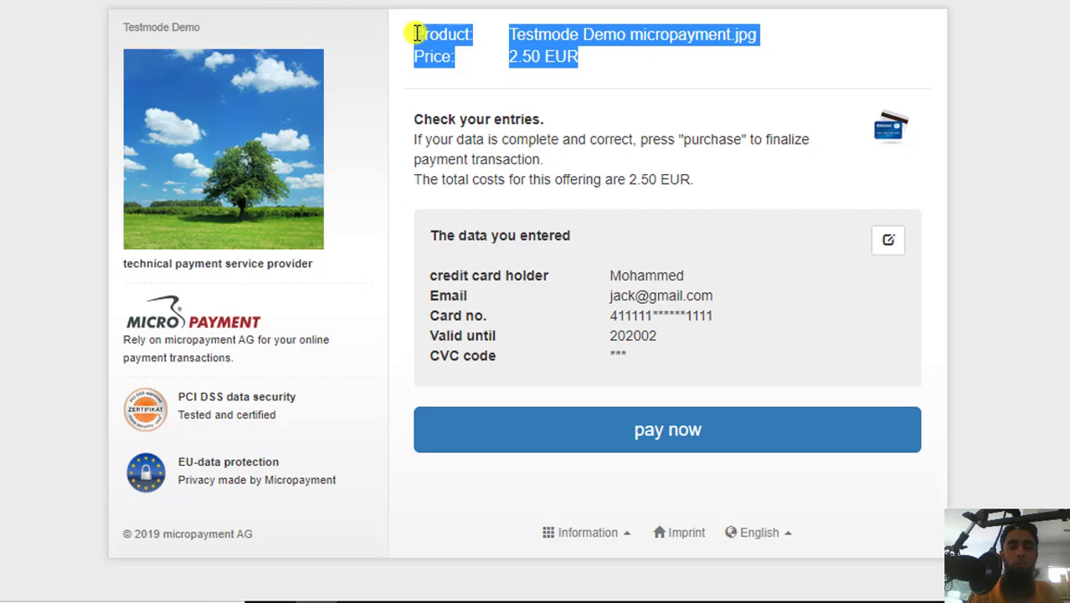
pyautogui.click(417, 34)
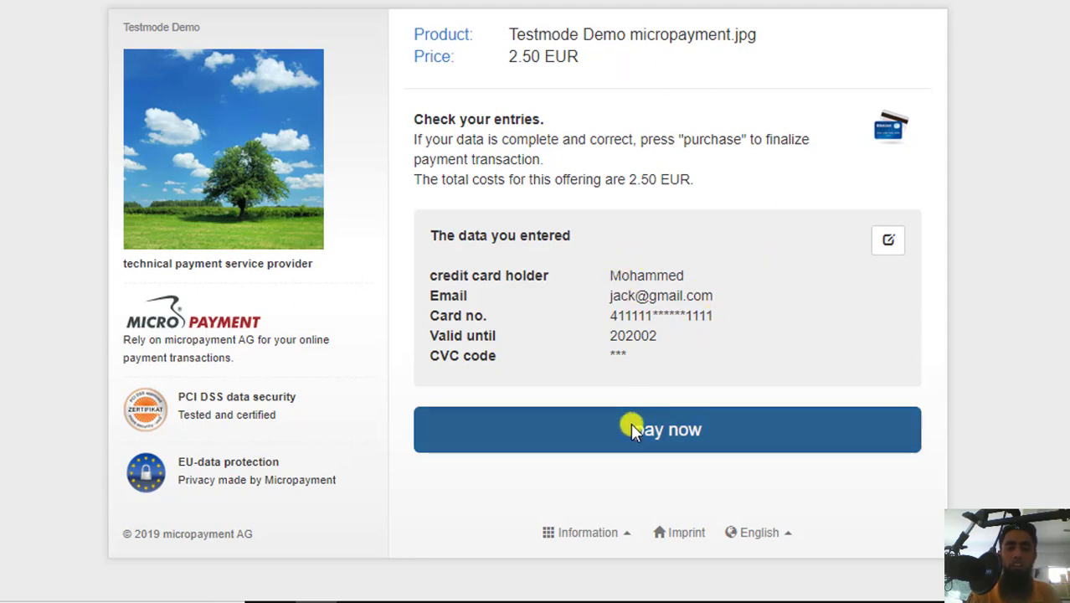
pyautogui.click(657, 442)
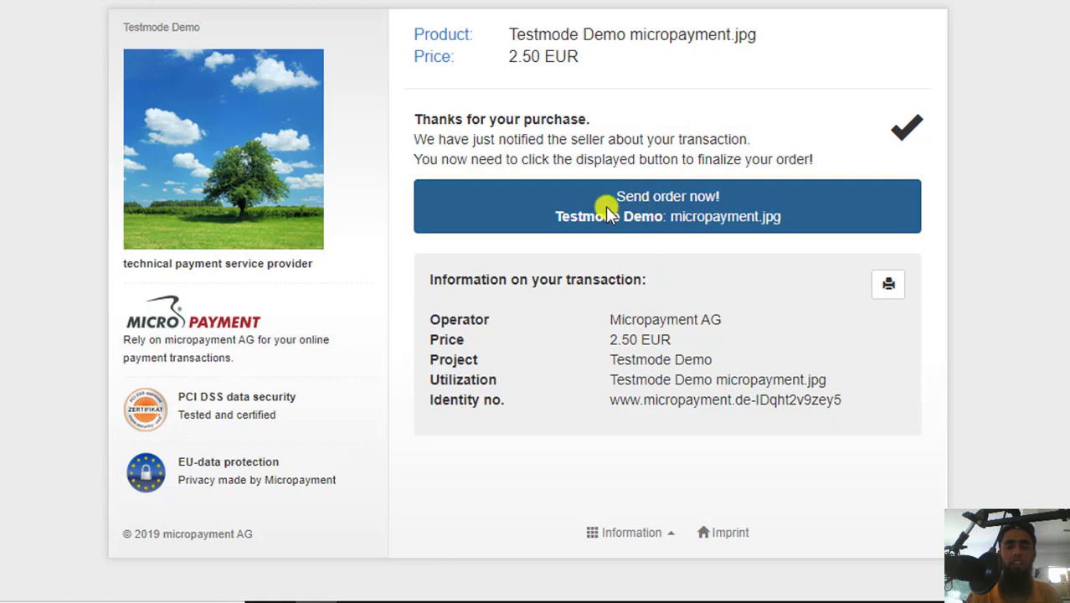
# Step: Send the Testmode Demo order and examine the secretfield value in the returned test content
pyautogui.click(698, 200)
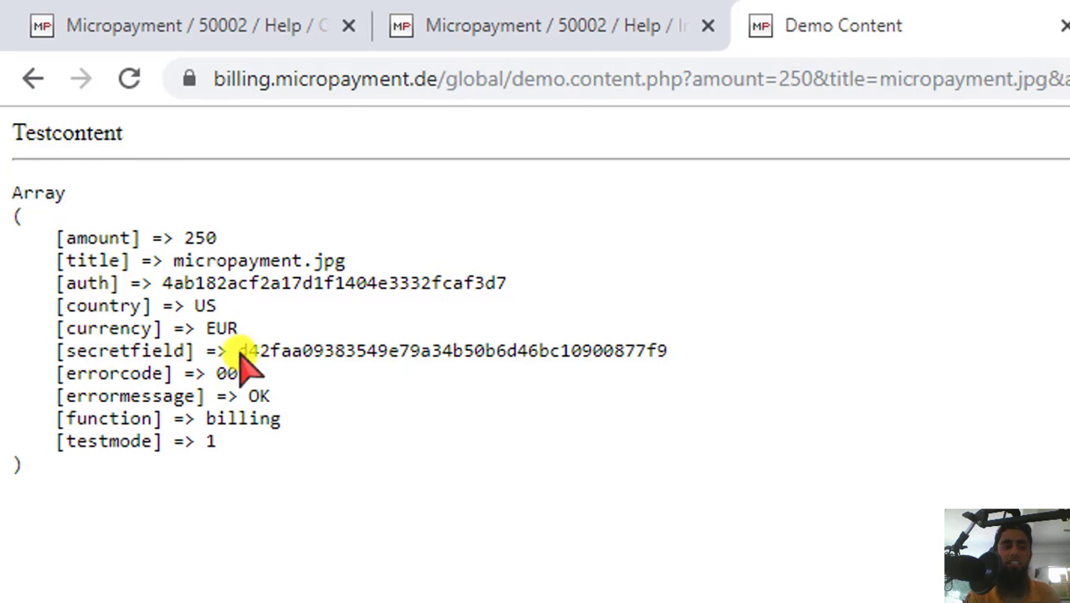
pyautogui.moveTo(240, 351); pyautogui.dragTo(667, 351)
pyautogui.click(474, 357)
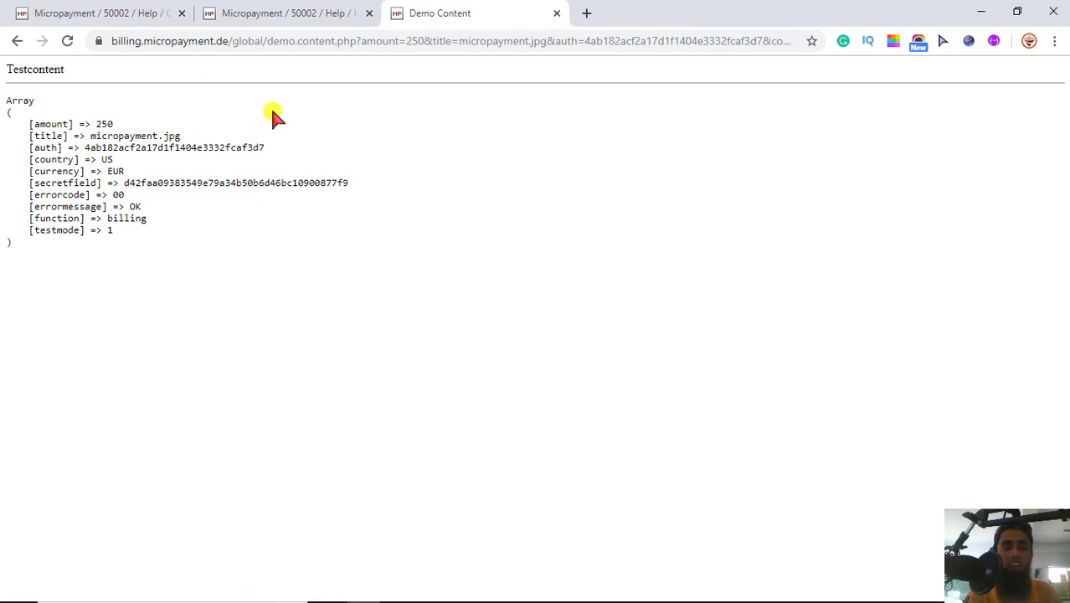
# Step: Return to the Test mode integration guide and log out of the account
pyautogui.click(275, 15)
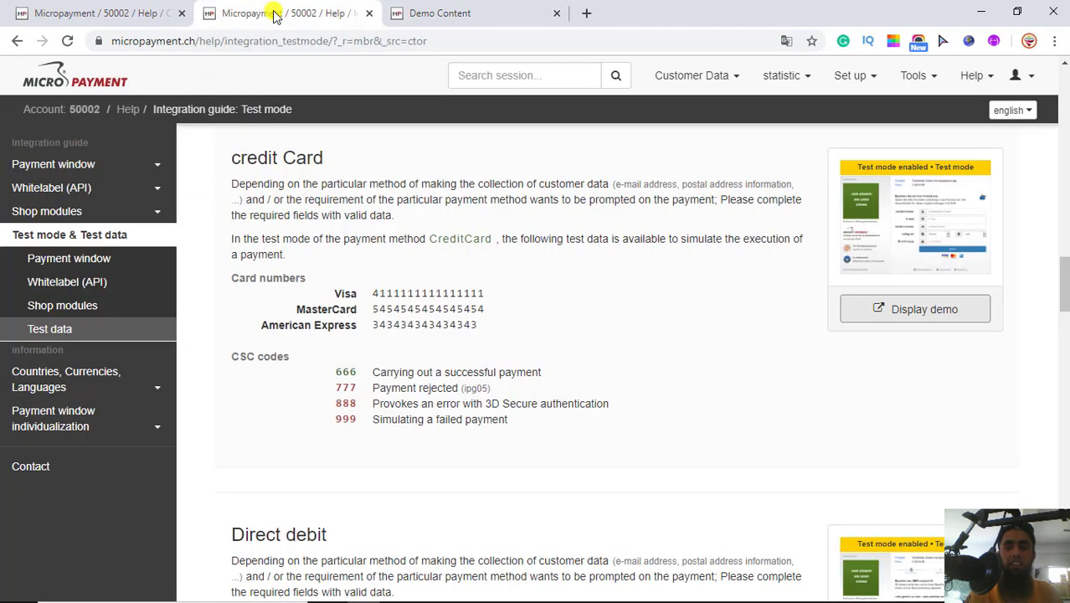
pyautogui.click(1020, 77)
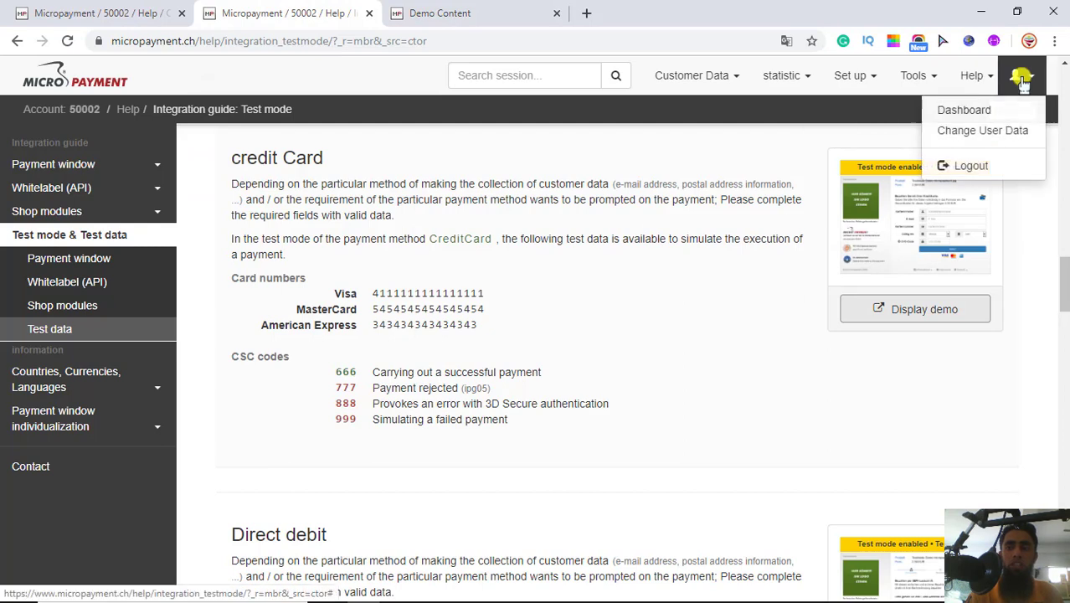
pyautogui.click(971, 166)
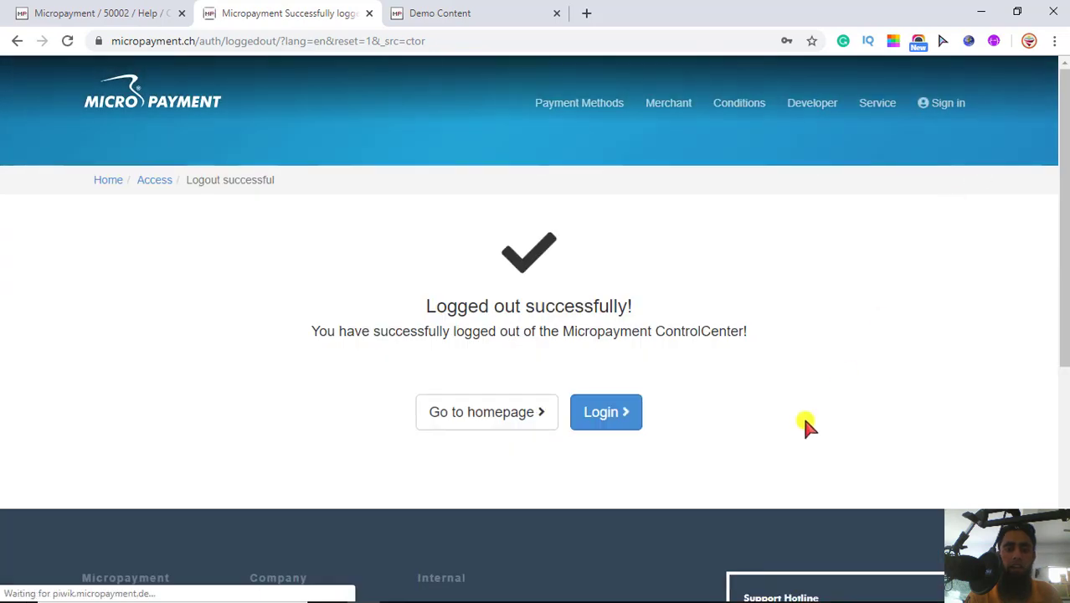
# Step: Go to the sign-in page and enter the control center with the demo login
pyautogui.click(605, 411)
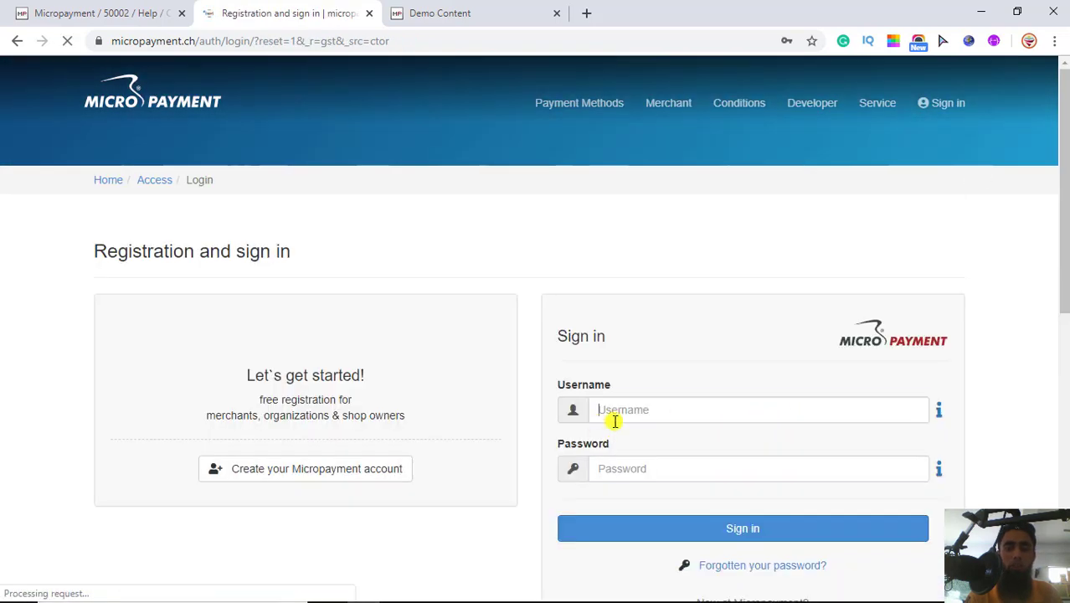
pyautogui.scroll(-1, 489, 453)
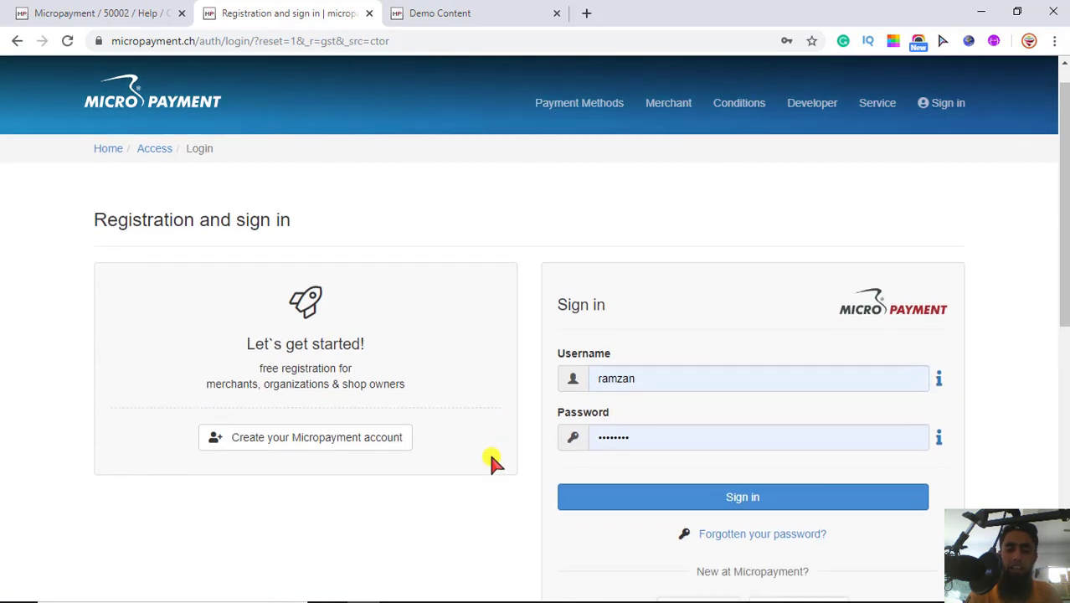
pyautogui.scroll(-4, 491, 461)
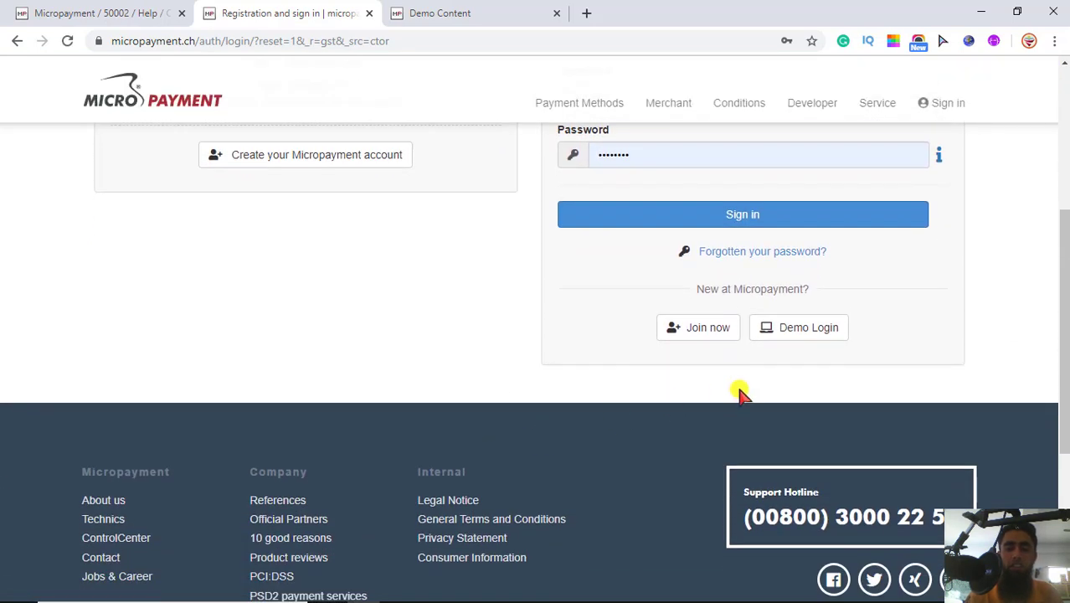
pyautogui.click(820, 328)
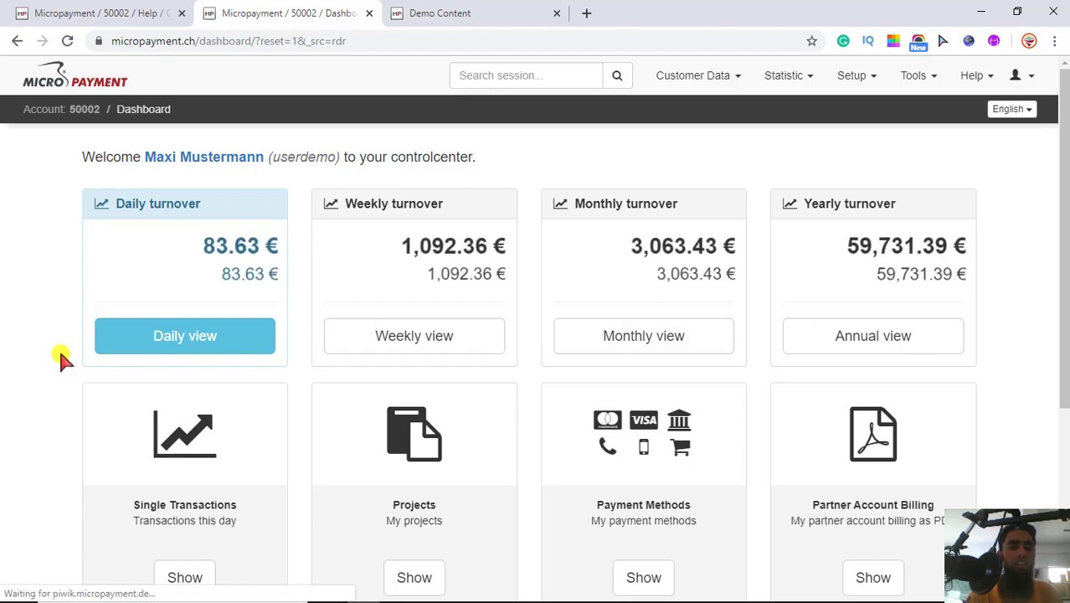
# Step: Open the daily turnover view from the dashboard and examine the hourly calls, turnover and profit
pyautogui.scroll(-1, 60, 355)
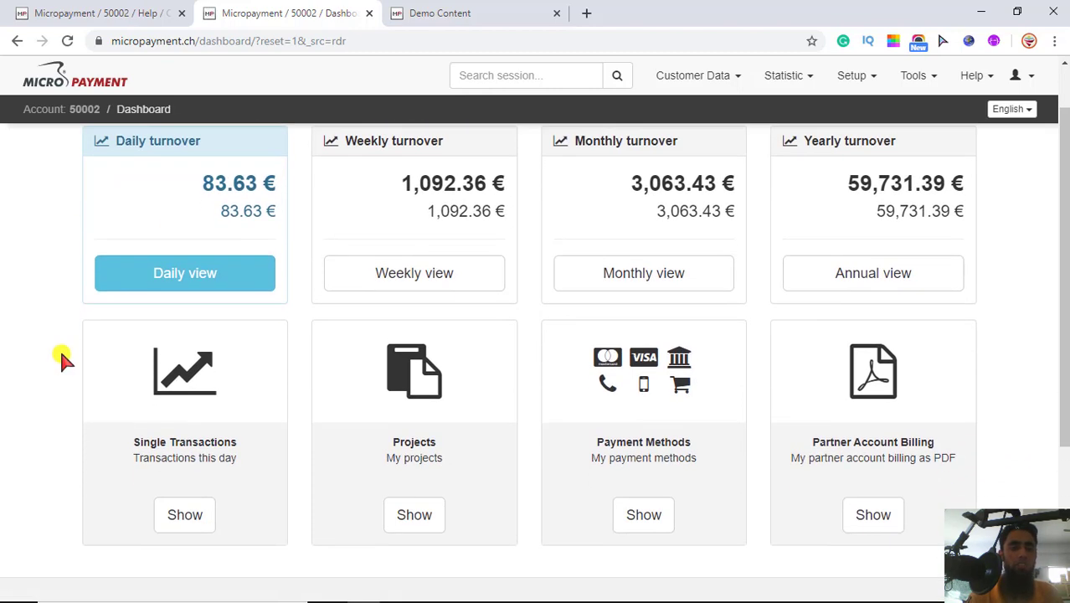
pyautogui.click(175, 279)
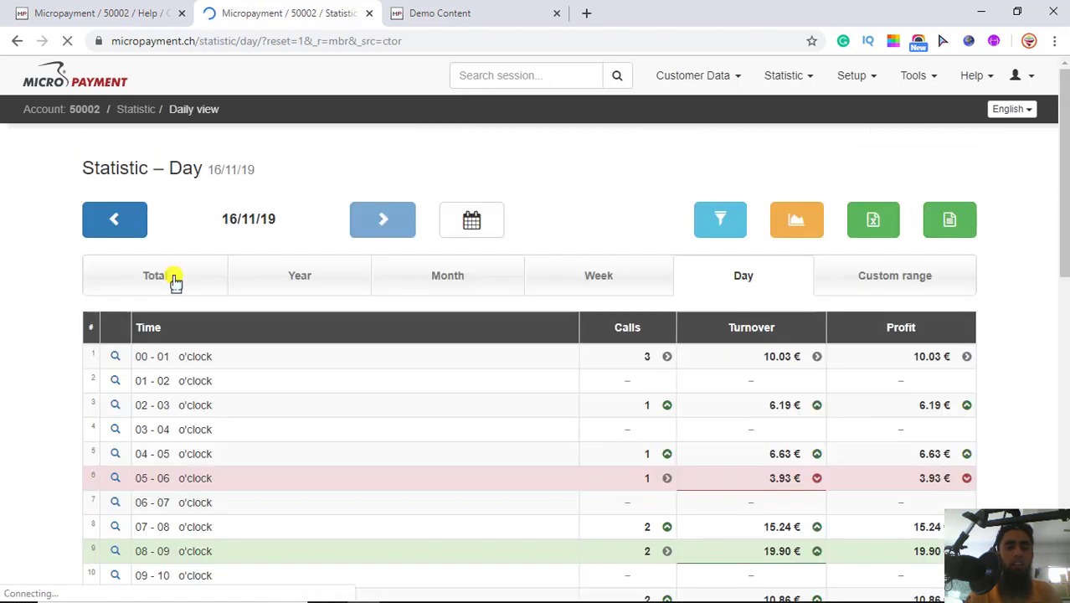
pyautogui.scroll(-2, 176, 282)
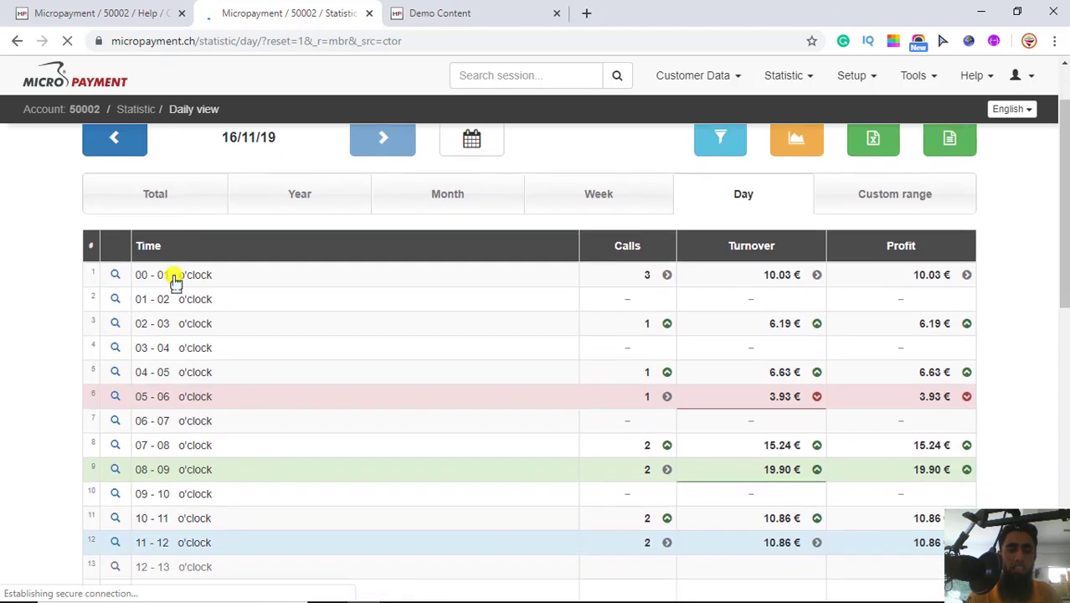
pyautogui.scroll(-1, 176, 282)
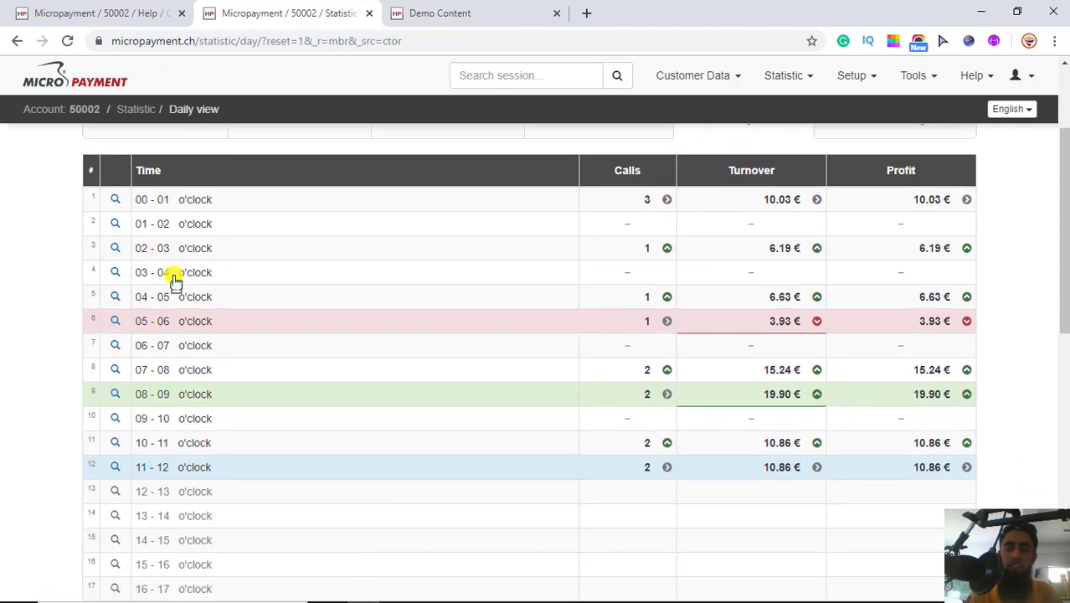
pyautogui.scroll(-2, 176, 282)
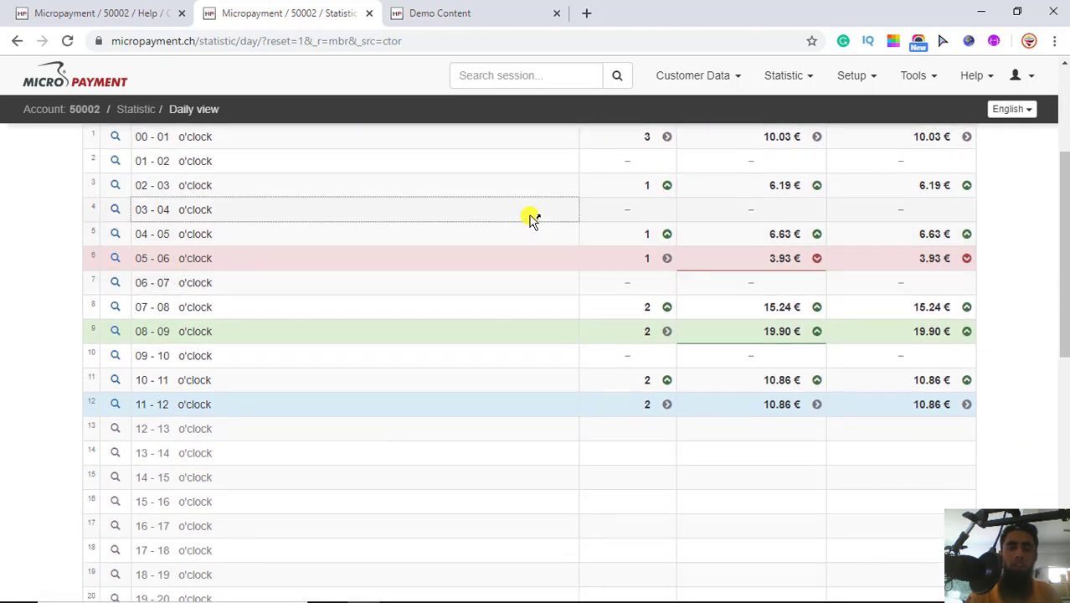
# Step: Open the single transactions for 02 - 03 o'clock and show the session details of the Call2Pay transaction
pyautogui.click(118, 186)
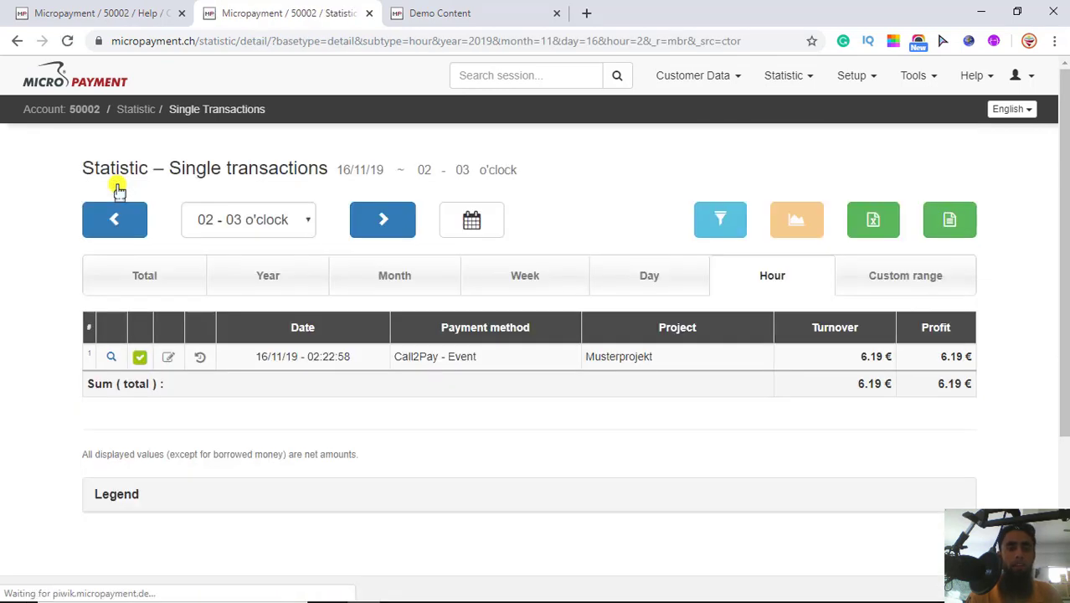
pyautogui.scroll(-2, 46, 283)
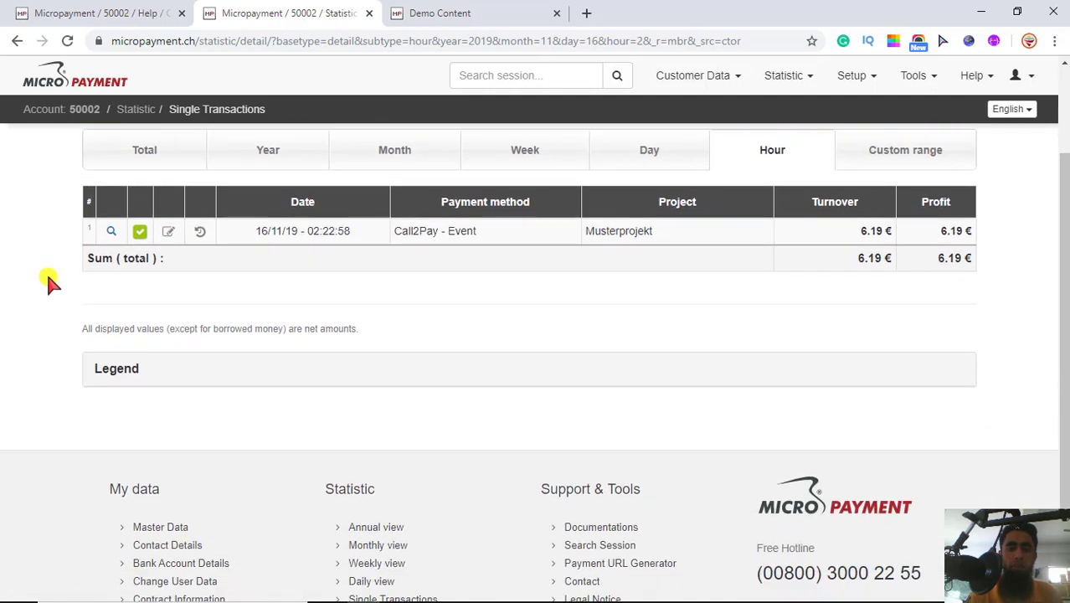
pyautogui.click(111, 232)
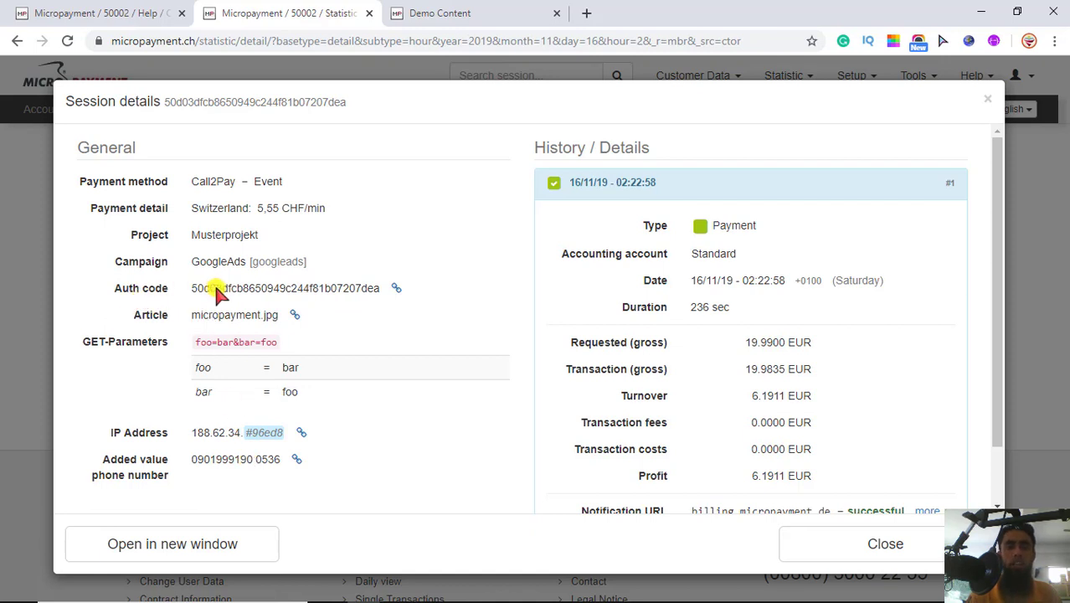
# Step: Compare the auth field in the Demo Content page with the session's auth code, and read the session details through before closing them
pyautogui.click(411, 14)
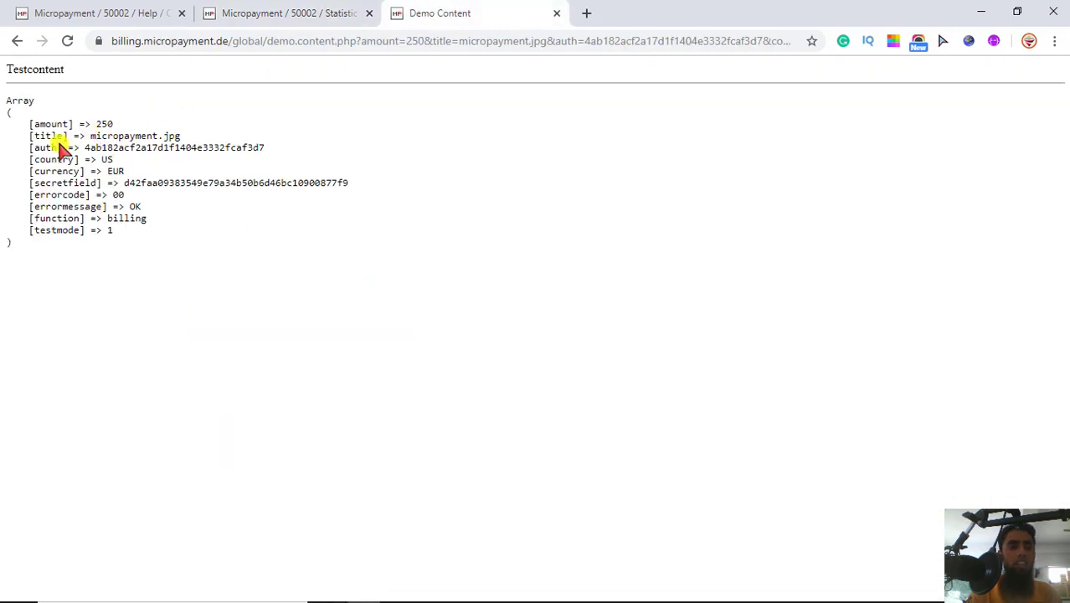
pyautogui.moveTo(84, 149); pyautogui.dragTo(275, 151)
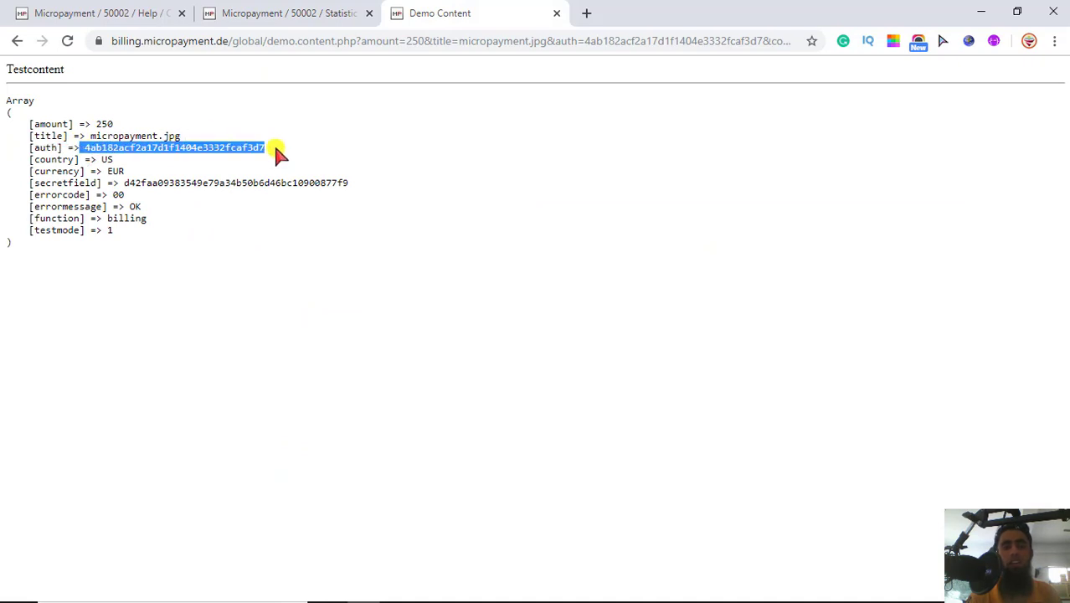
pyautogui.click(275, 151)
pyautogui.click(291, 17)
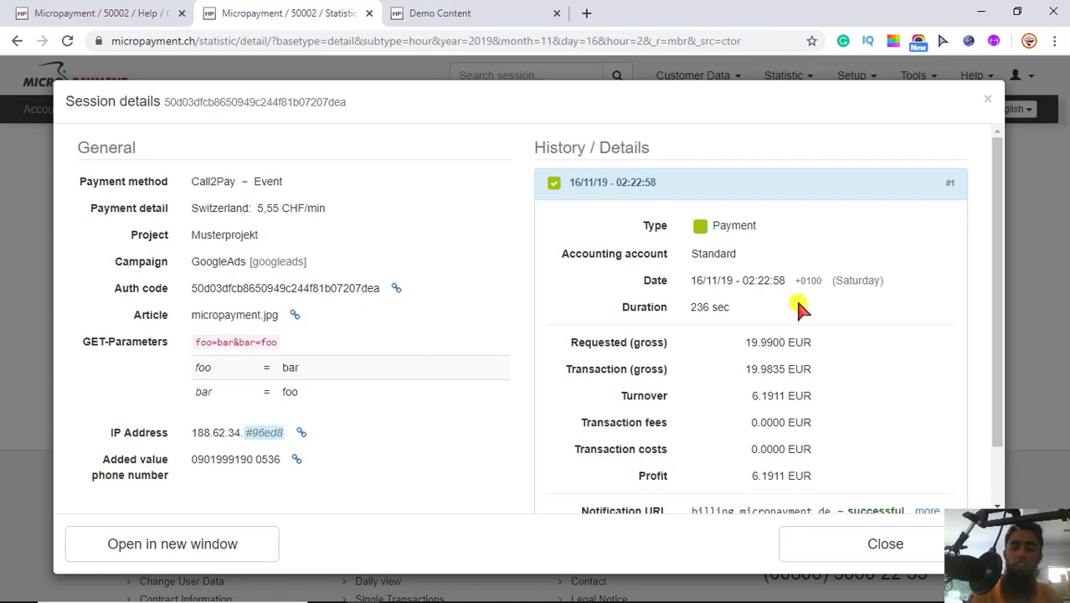
pyautogui.moveTo(1001, 287); pyautogui.dragTo(1008, 371)
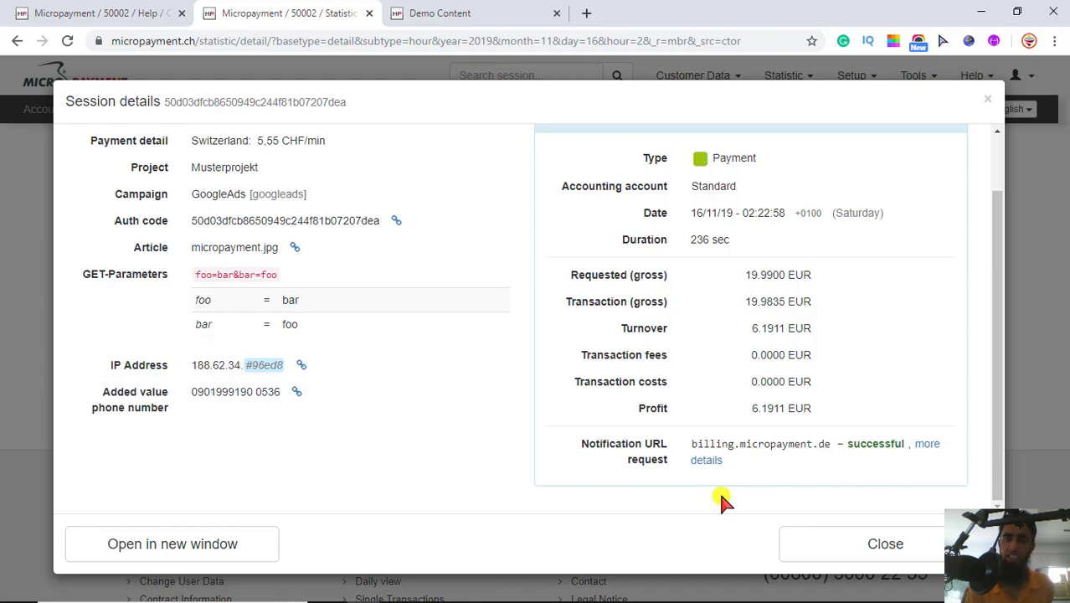
pyautogui.click(988, 100)
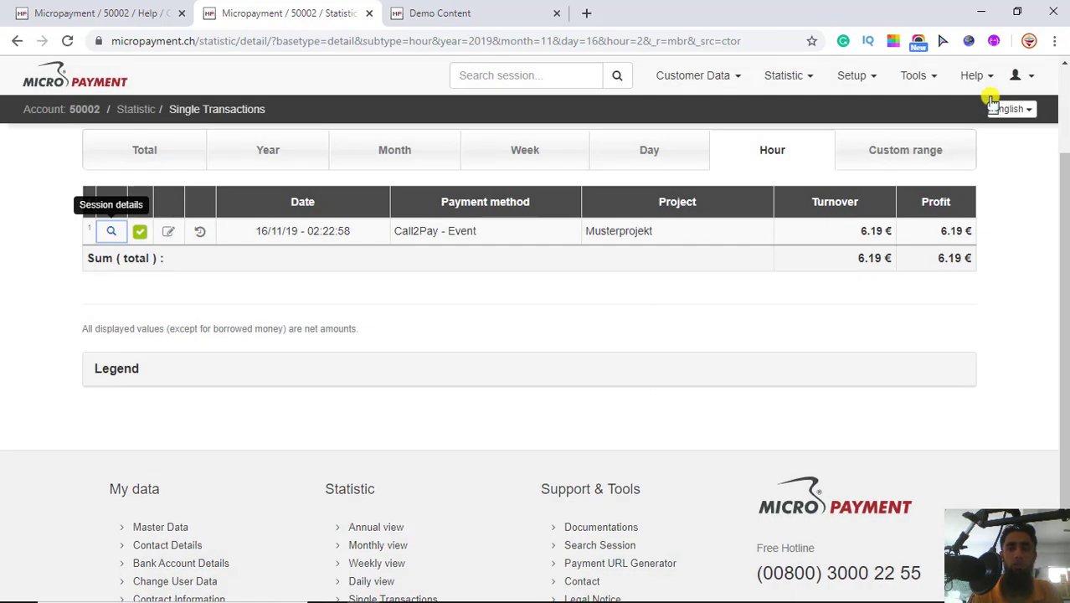
# Step: Show the single transactions for the total period and look through the list of Call2Pay entries
pyautogui.click(161, 145)
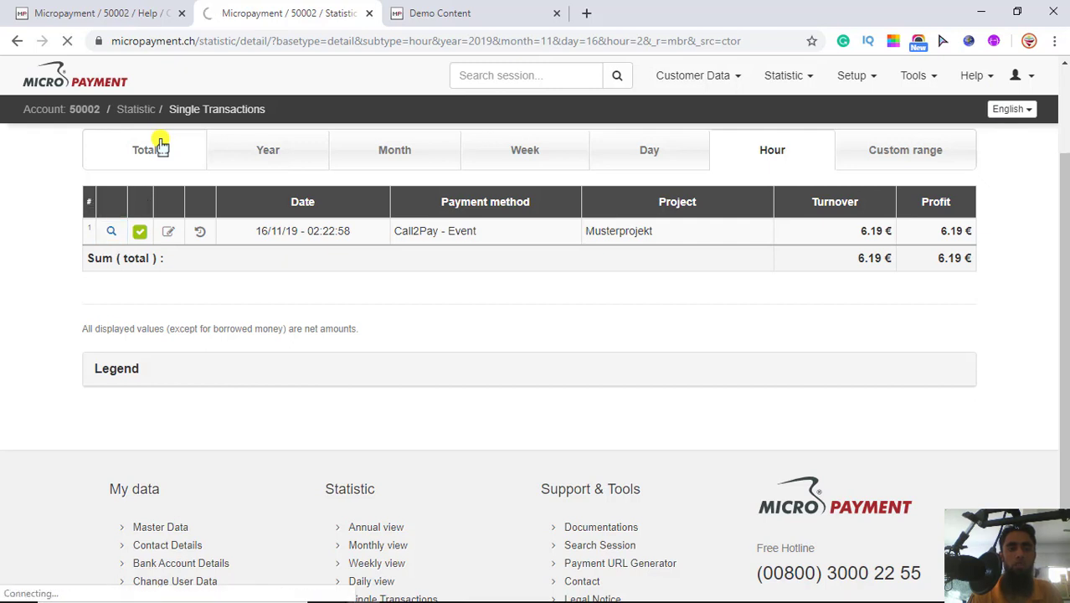
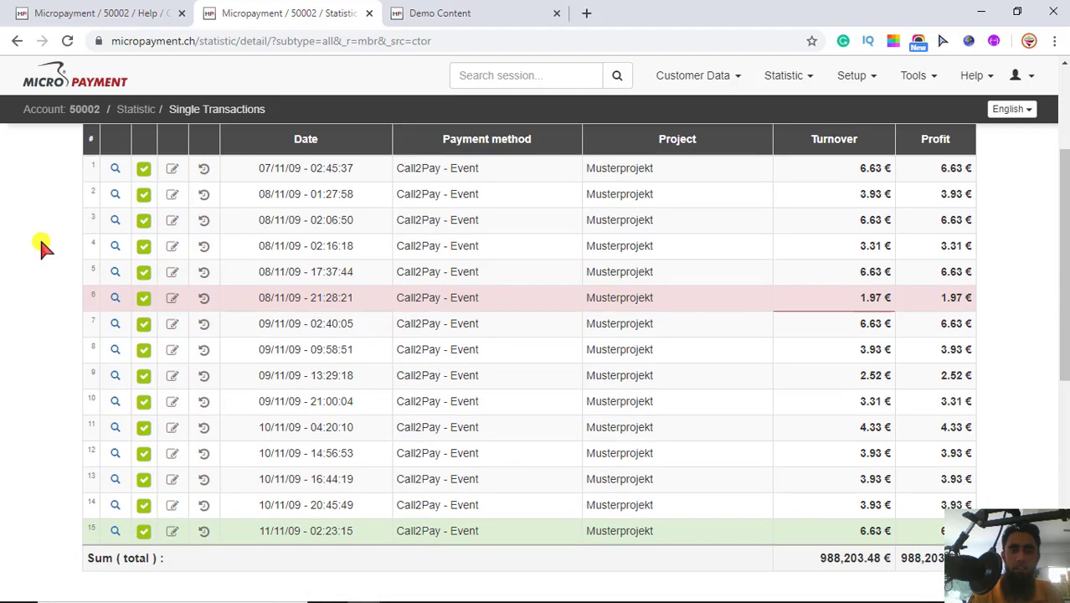
pyautogui.scroll(-1, 40, 237)
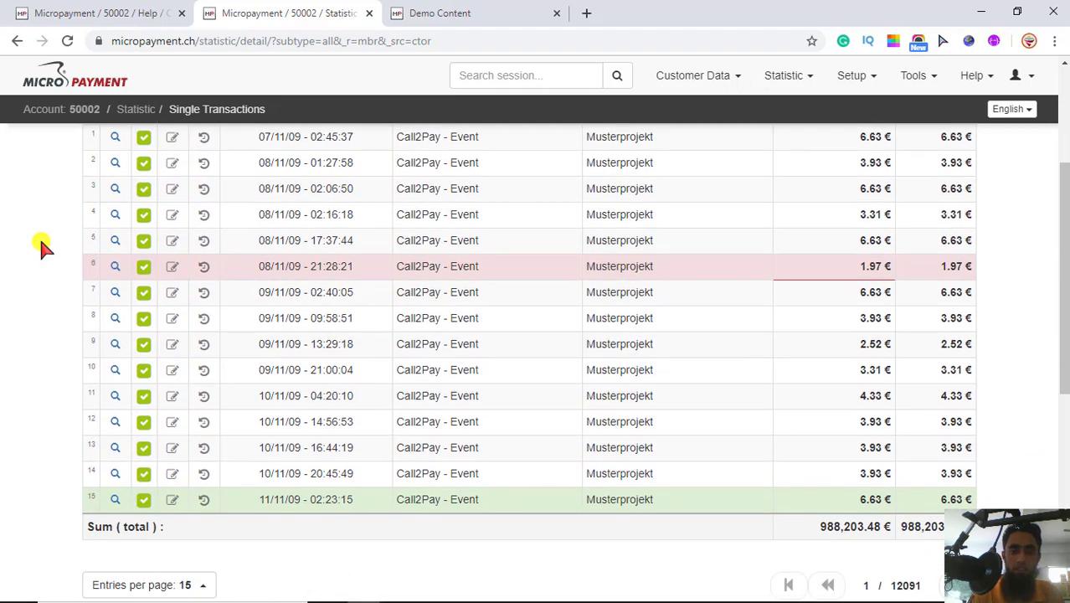
pyautogui.scroll(5, 39, 237)
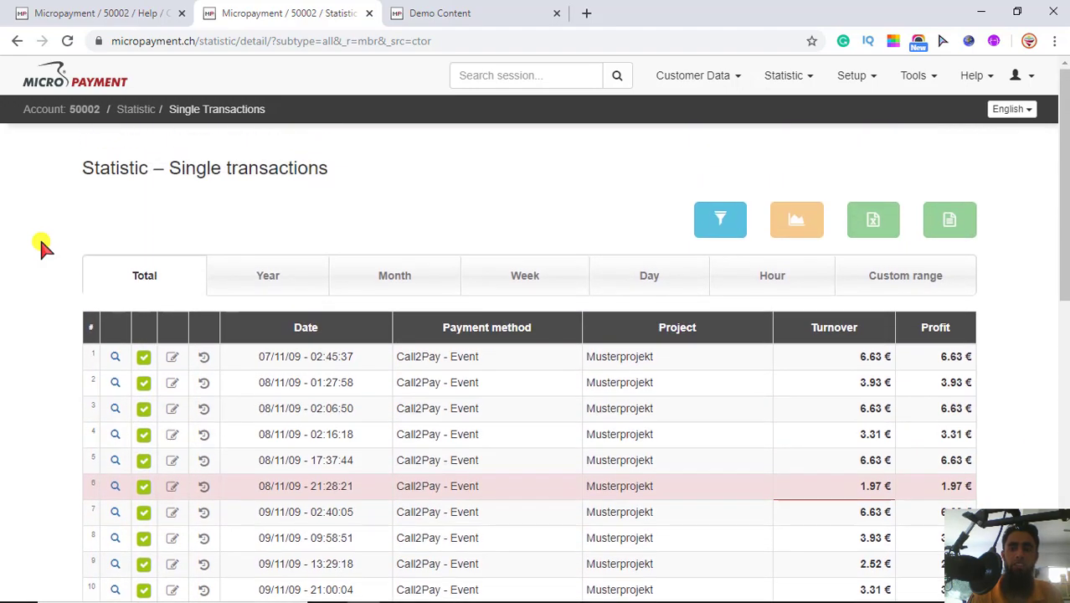
# Step: Open the customer master data and look through its name and address fields
pyautogui.click(730, 77)
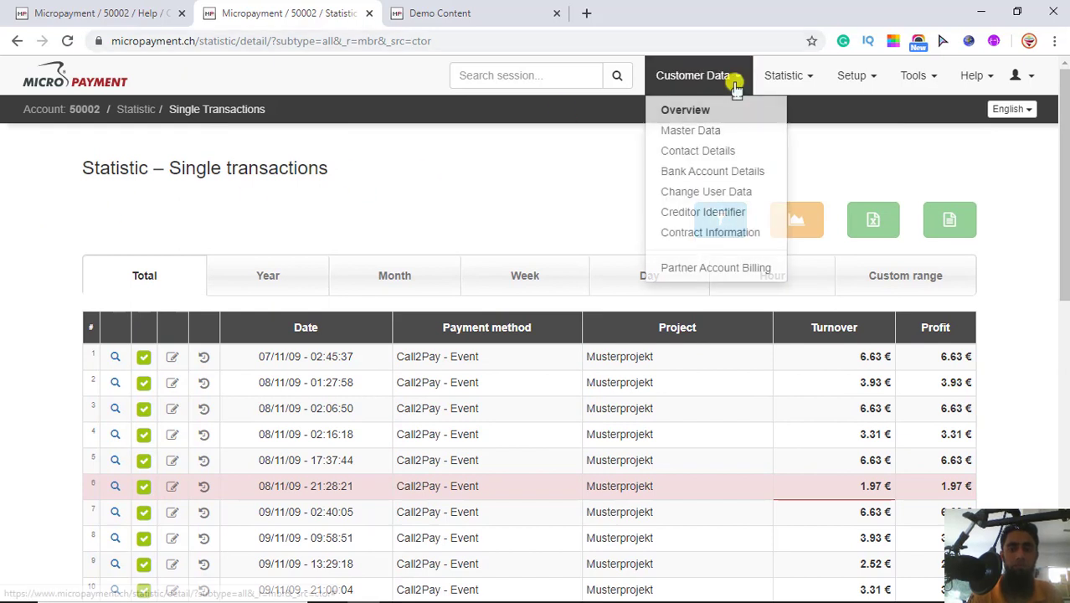
pyautogui.click(700, 132)
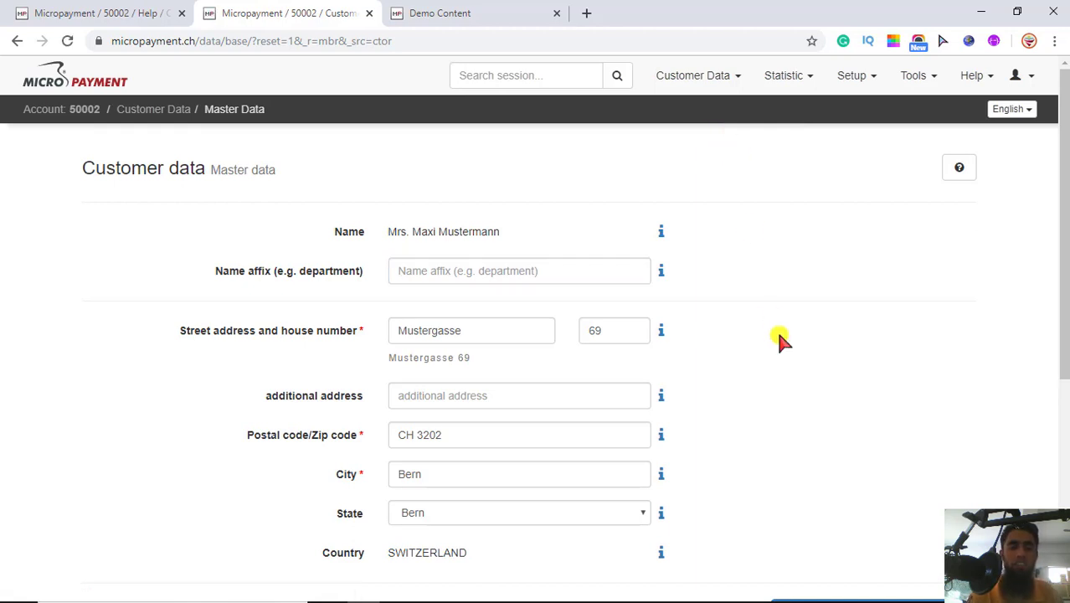
pyautogui.scroll(-1, 778, 339)
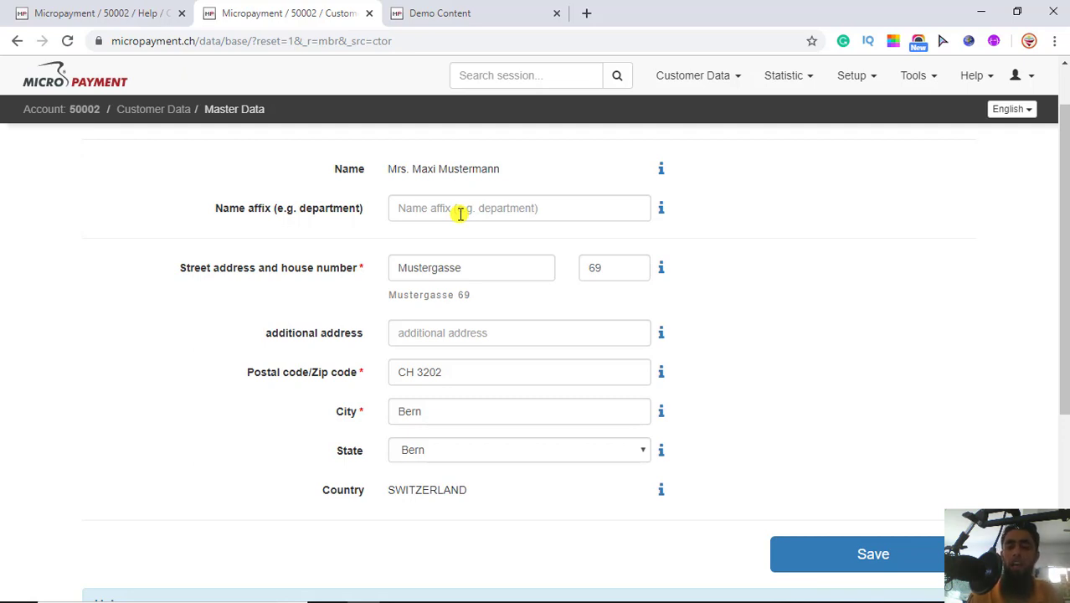
pyautogui.click(733, 78)
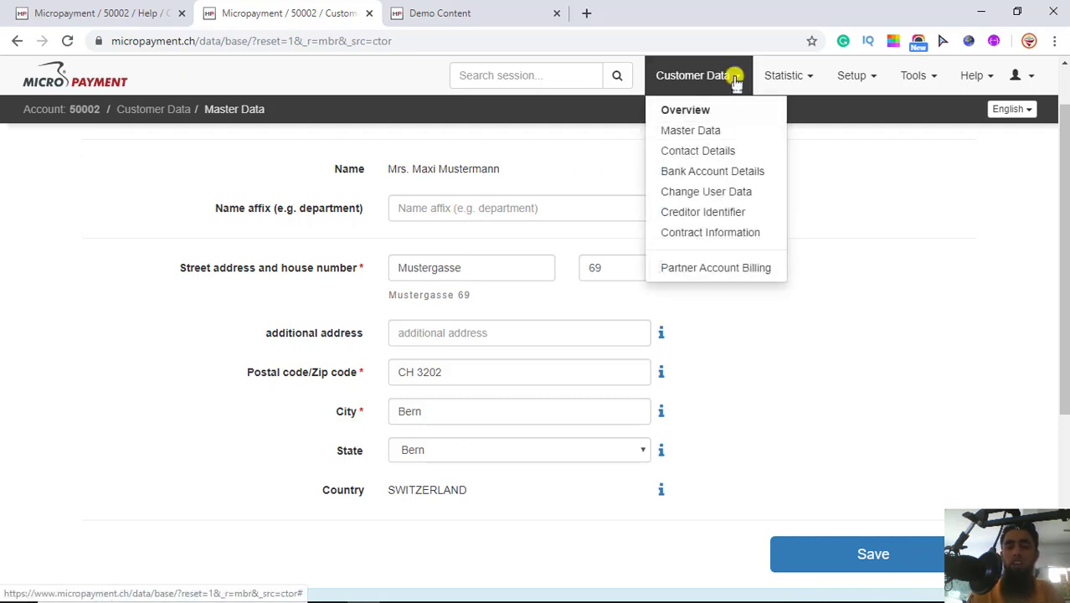
pyautogui.click(810, 80)
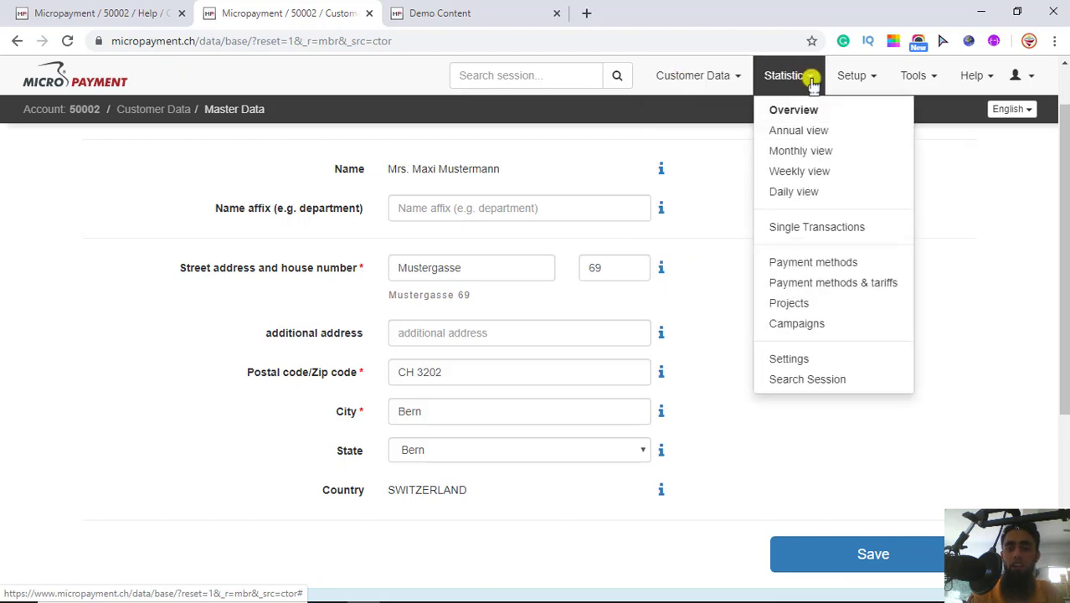
pyautogui.click(854, 78)
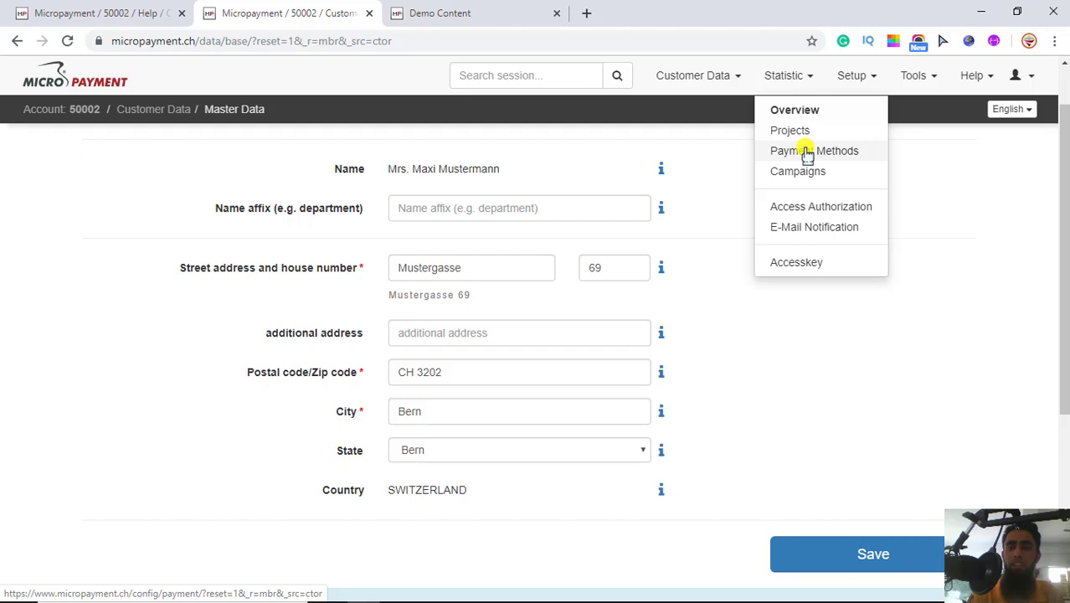
pyautogui.click(916, 80)
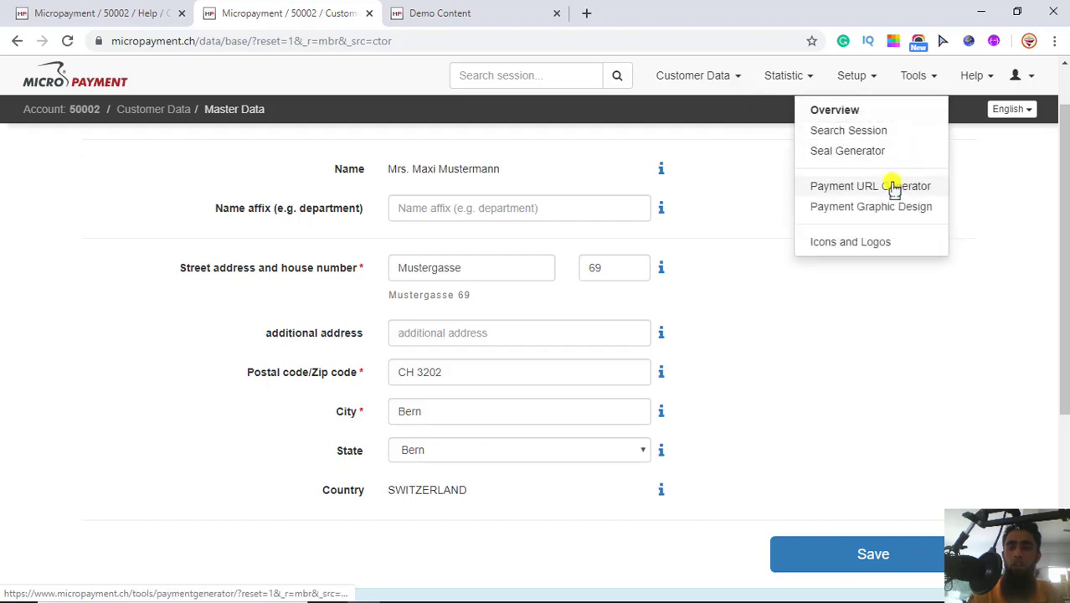
# Step: Open the CreditCard - Event settings of Musterprojekt from the payment methods setup and review its status, notification and product defaults
pyautogui.click(853, 77)
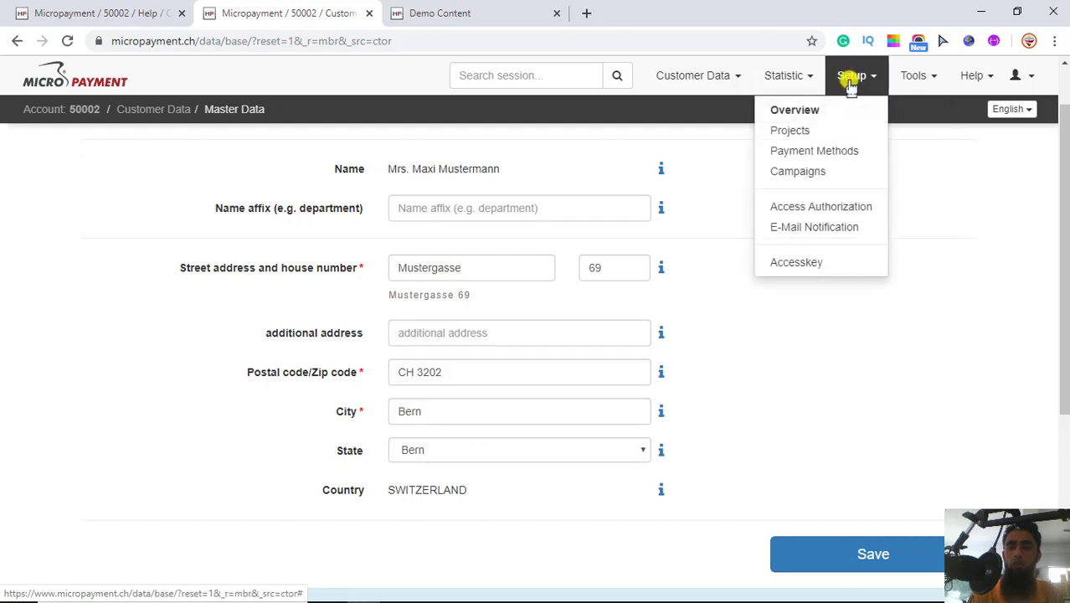
pyautogui.click(846, 154)
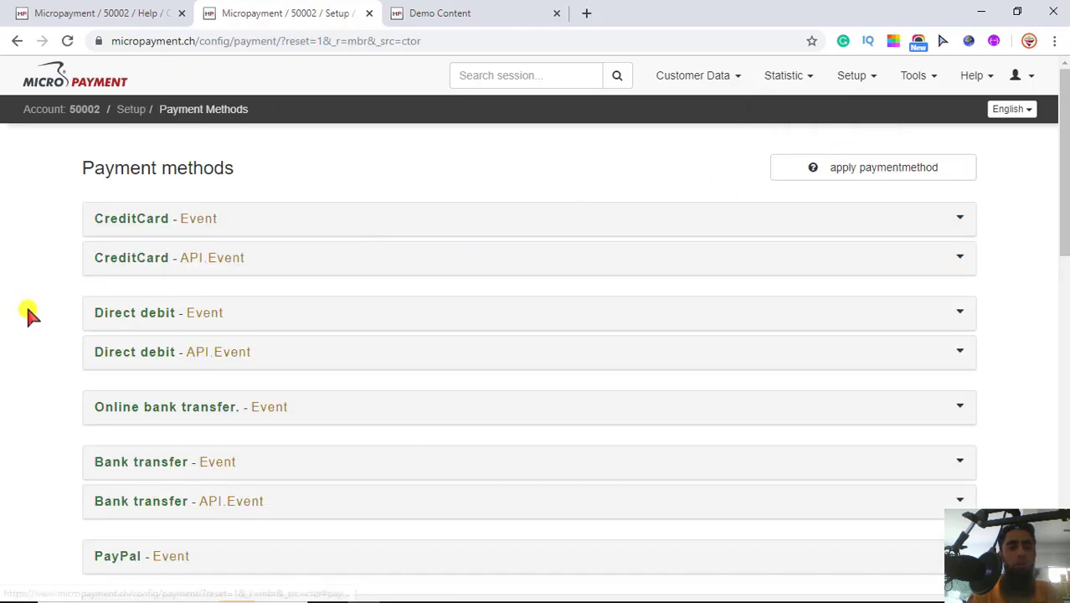
pyautogui.click(139, 223)
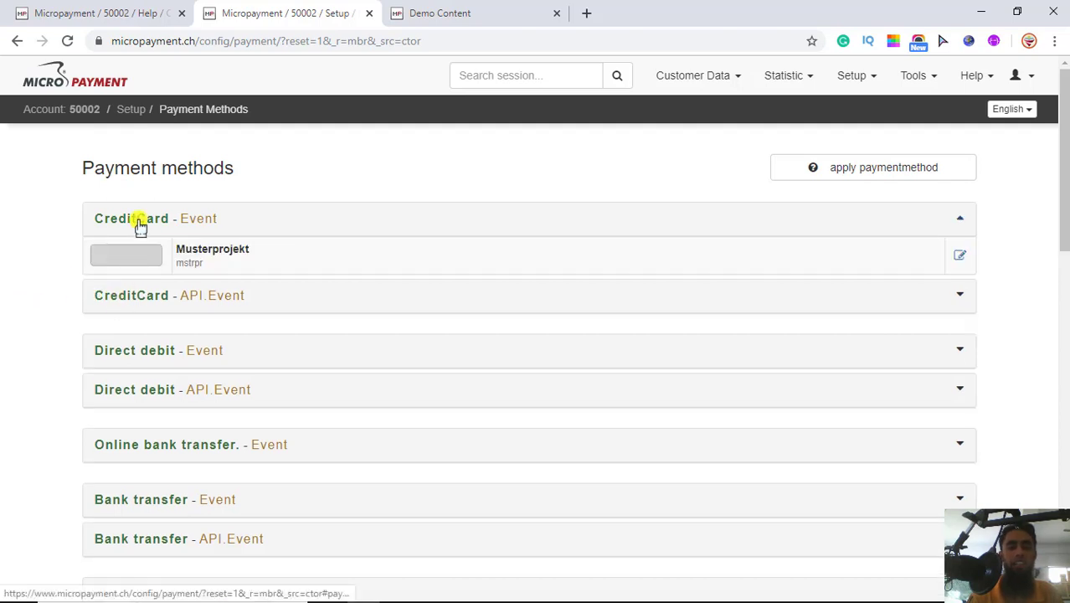
pyautogui.click(216, 249)
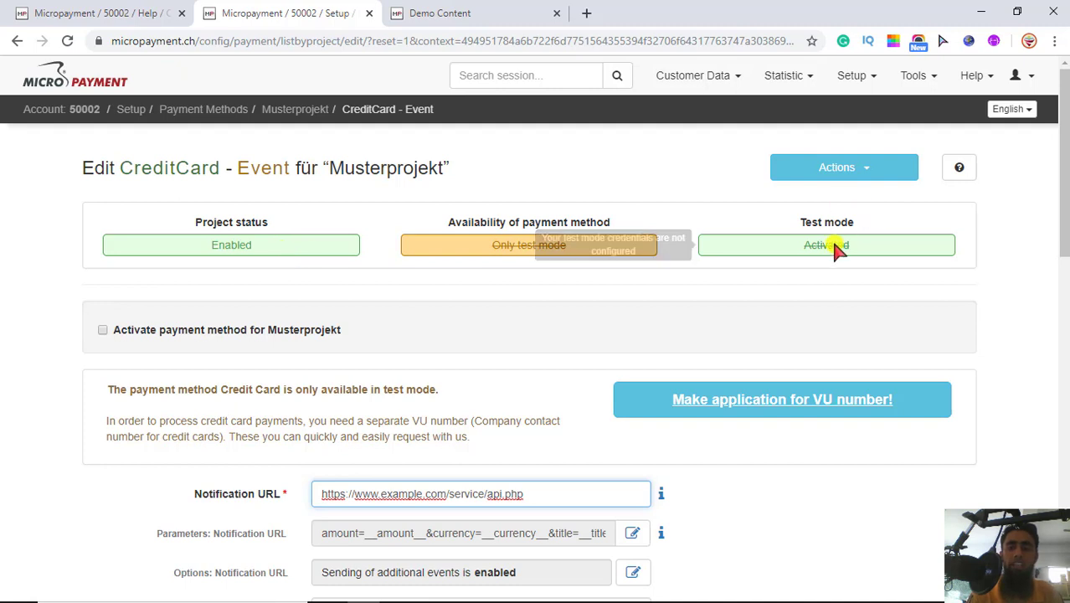
pyautogui.click(28, 394)
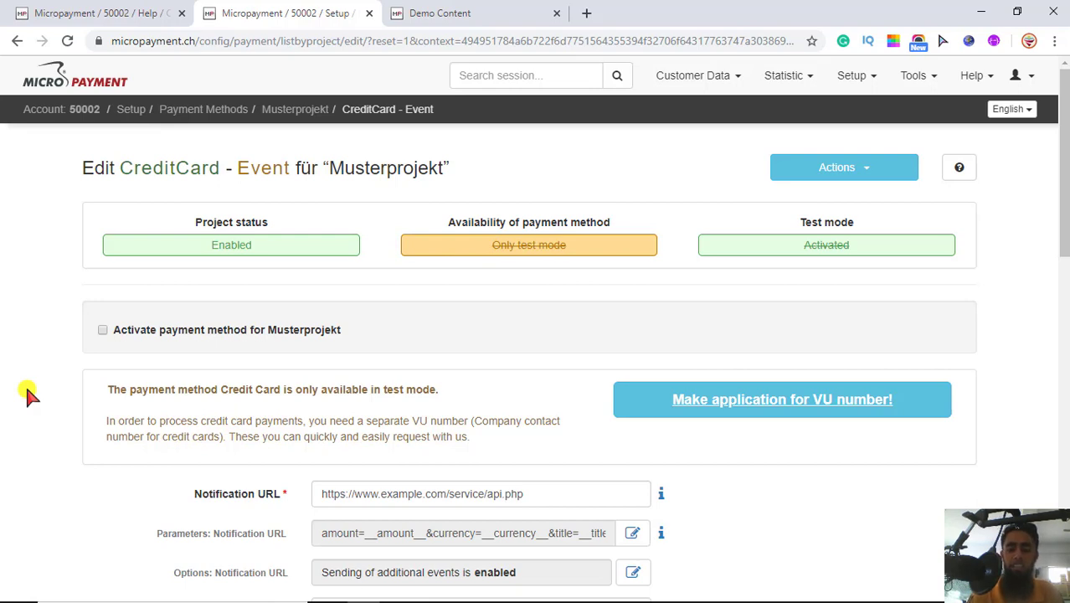
pyautogui.scroll(-4, 27, 394)
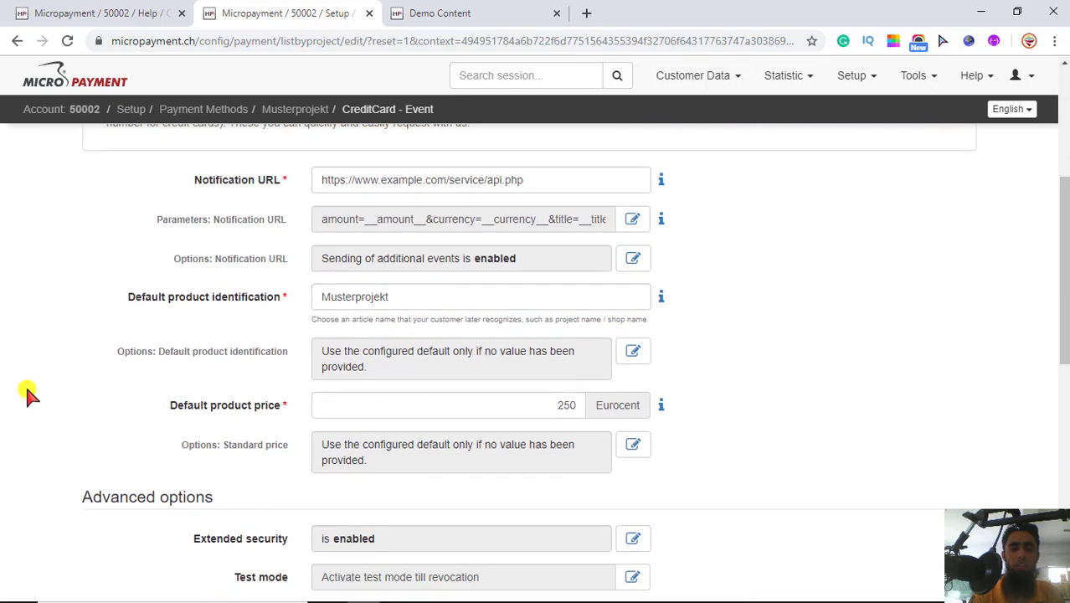
pyautogui.scroll(-1, 26, 389)
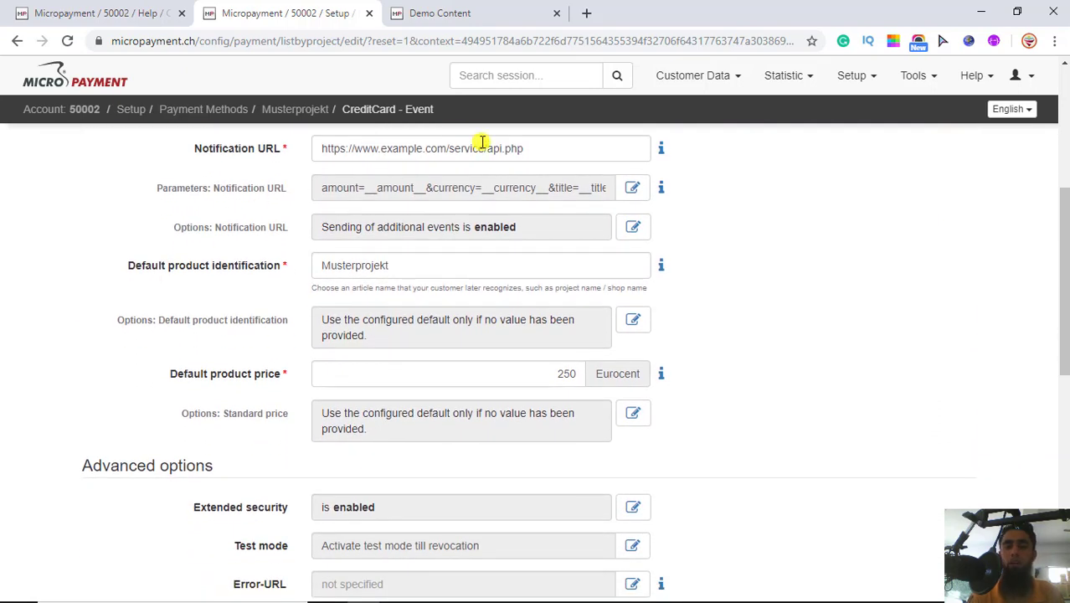
# Step: Switch to the Demo Content page and examine the whole array of returned payment parameters
pyautogui.click(469, 14)
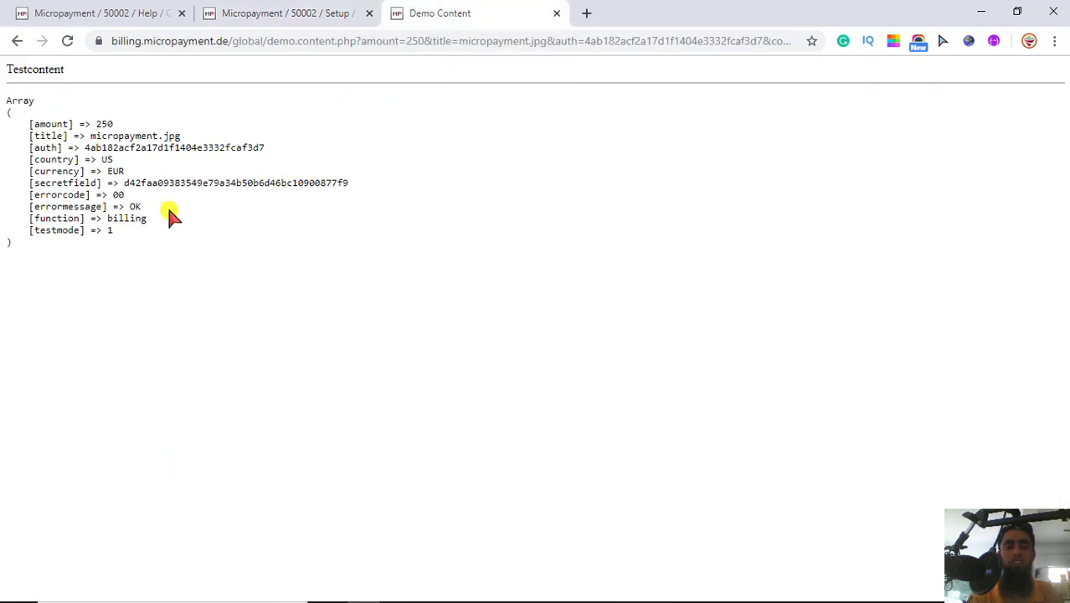
pyautogui.moveTo(53, 249); pyautogui.dragTo(3, 100)
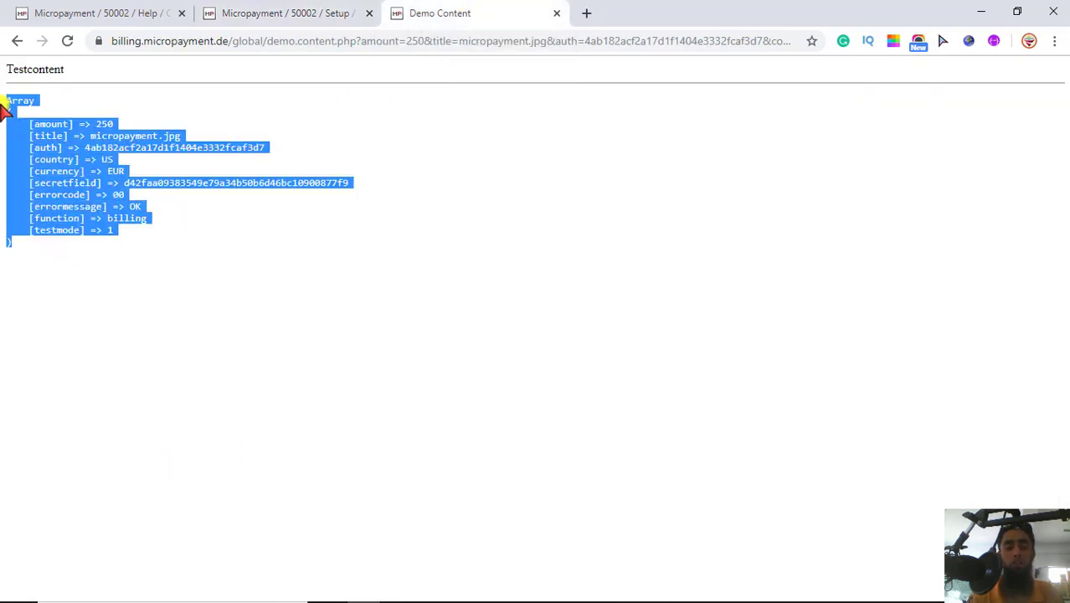
pyautogui.click(74, 144)
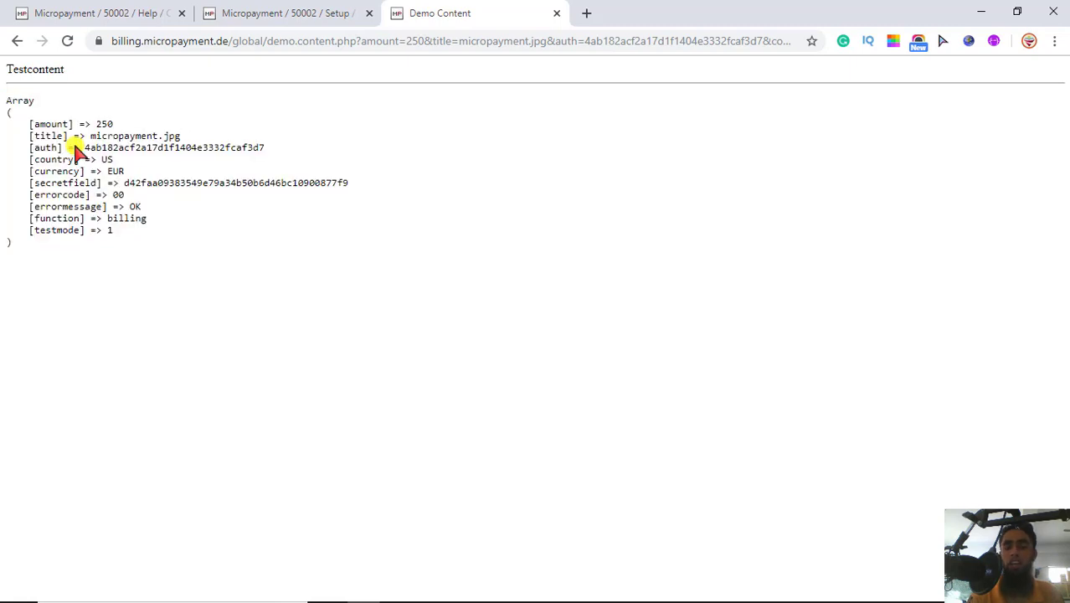
# Step: Return to the CreditCard - Event settings and examine the Notification URL against the parameters on the Demo Content page
pyautogui.click(282, 13)
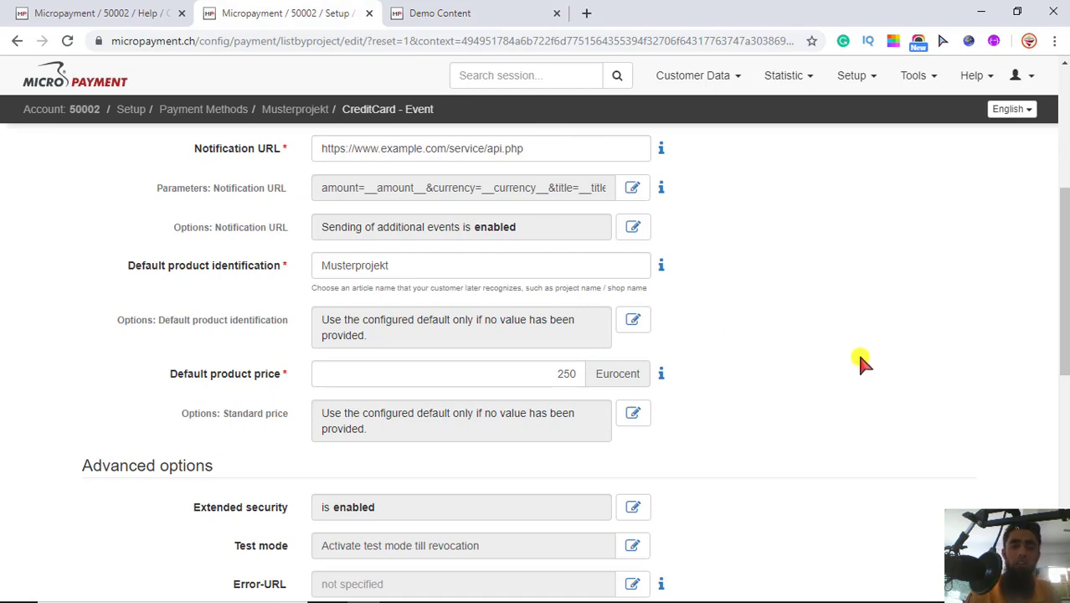
pyautogui.click(530, 150)
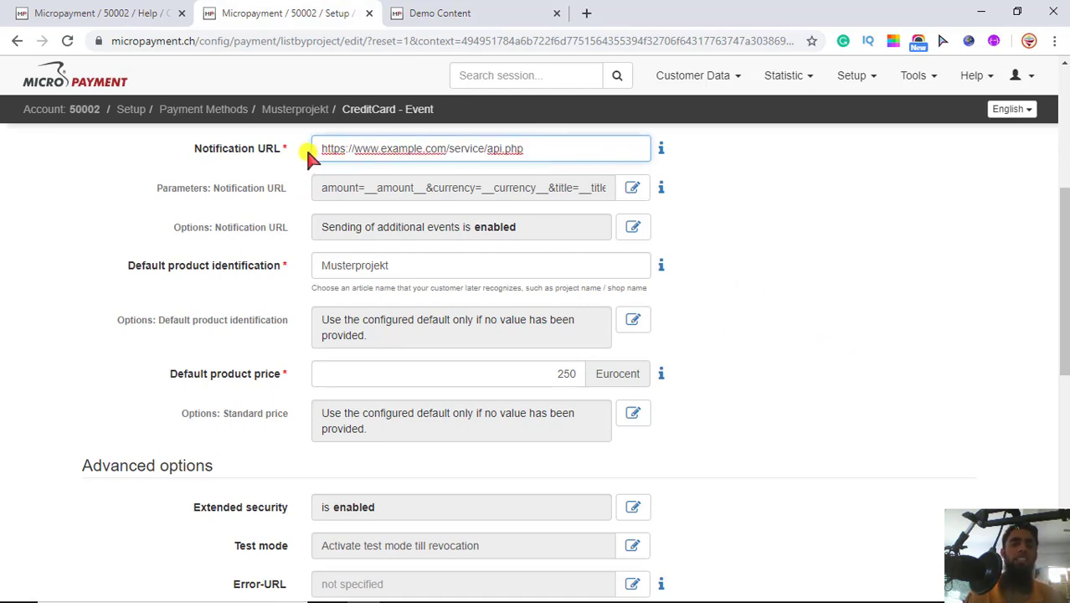
pyautogui.moveTo(552, 152); pyautogui.dragTo(291, 155)
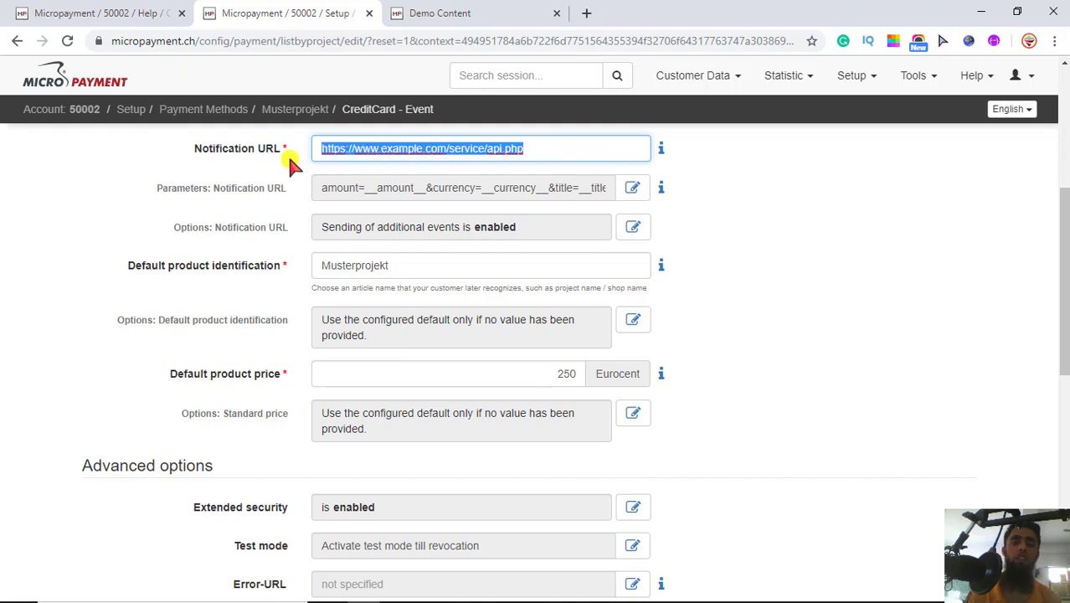
pyautogui.click(536, 148)
pyautogui.click(494, 19)
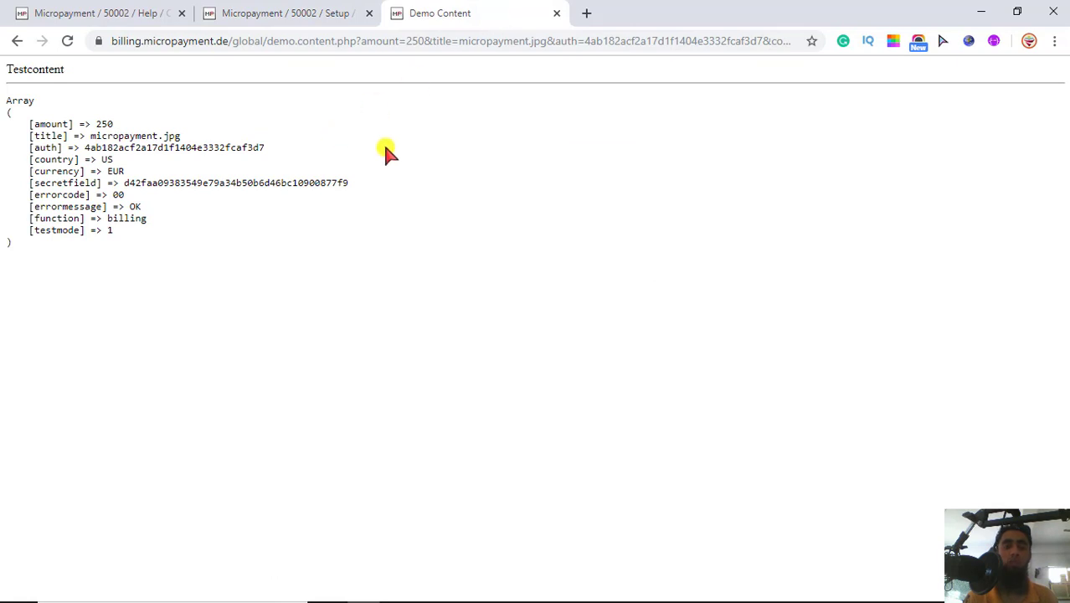
pyautogui.click(287, 15)
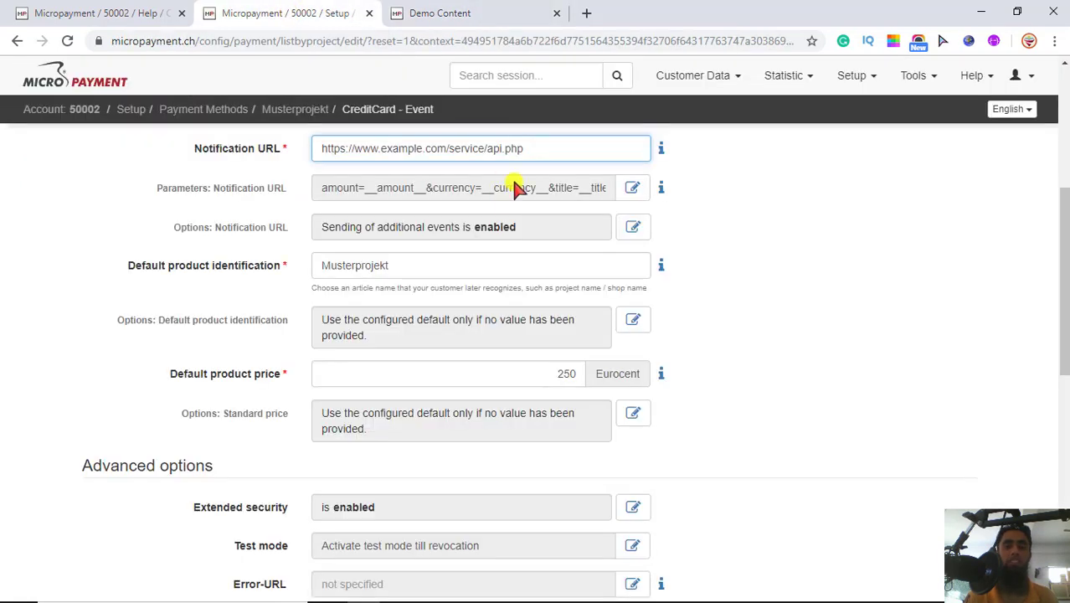
pyautogui.moveTo(535, 148); pyautogui.dragTo(322, 152)
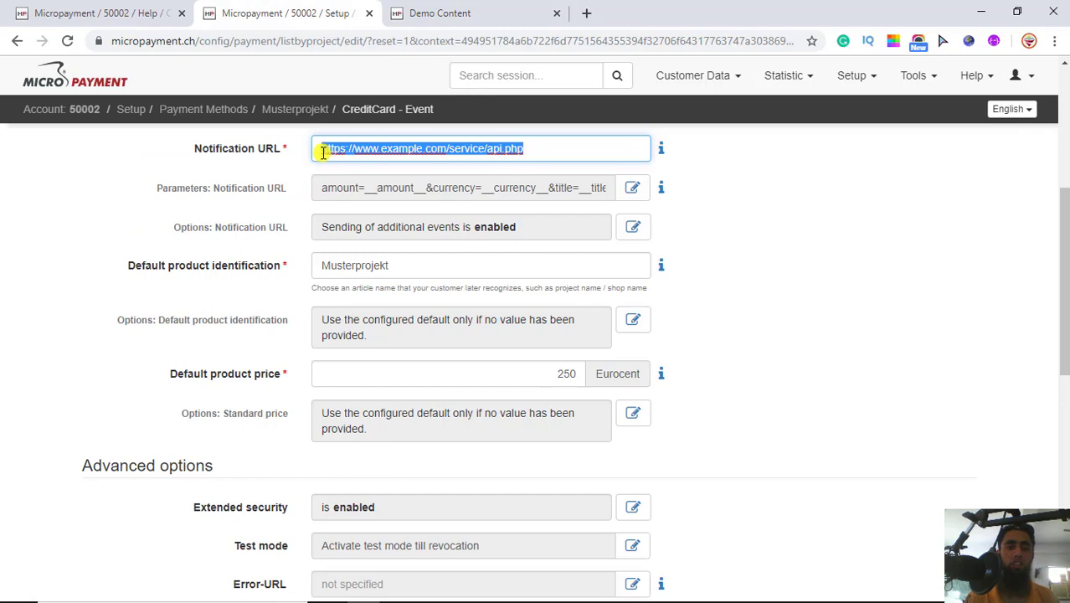
pyautogui.click(824, 250)
# Step: Review the advanced options of the CreditCard - Event settings and run the Notification Test
pyautogui.scroll(-2, 824, 250)
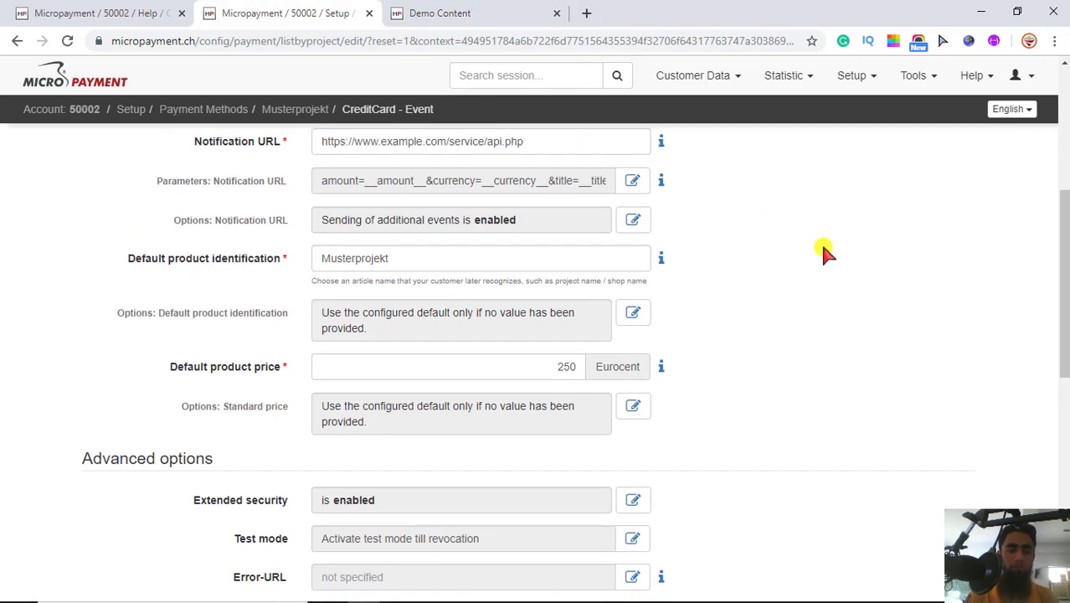
pyautogui.scroll(-4, 824, 250)
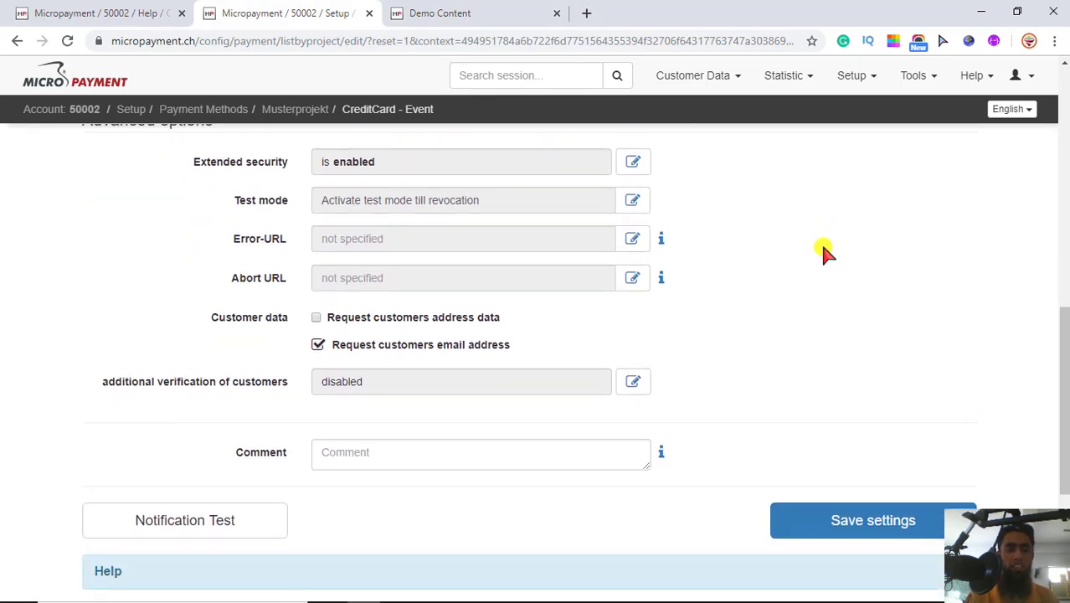
pyautogui.scroll(-1, 824, 251)
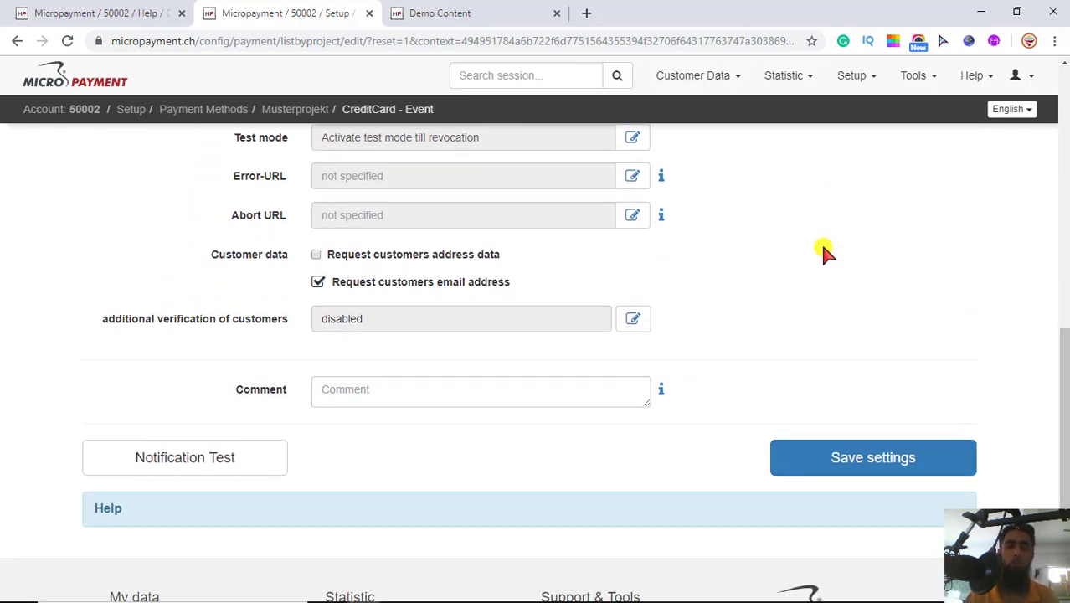
pyautogui.click(222, 462)
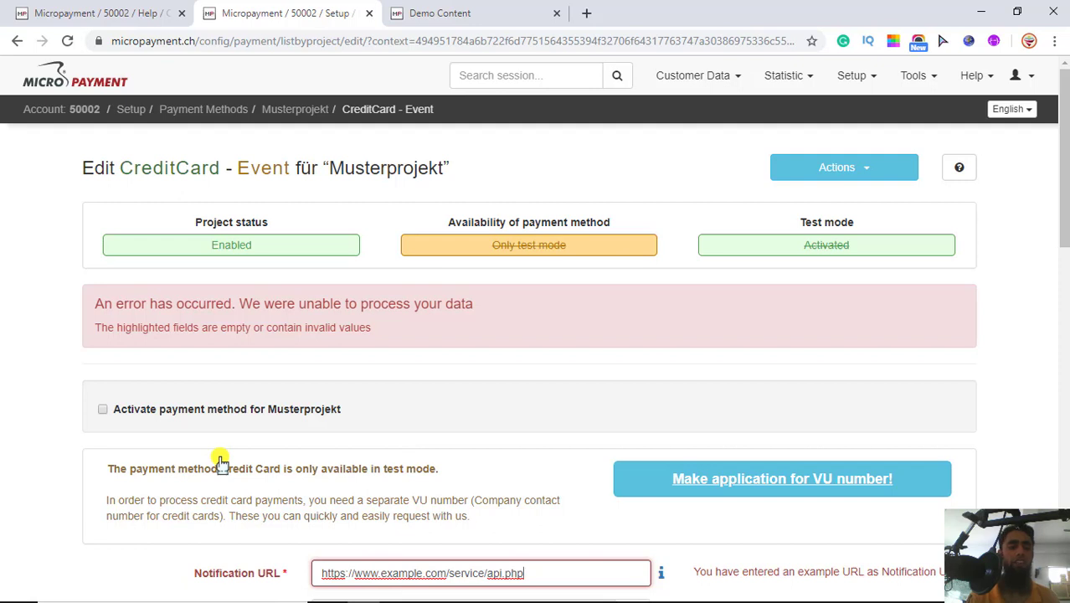
pyautogui.click(57, 421)
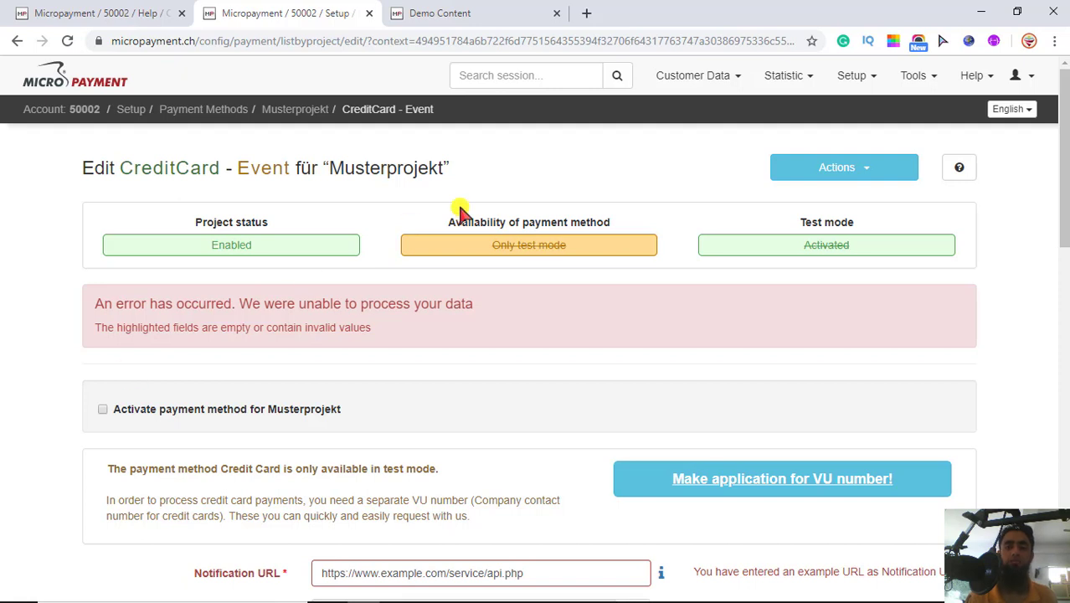
# Step: Open the account's access key page in the setup area and look over the project and campaign sections
pyautogui.moveTo(974, 73)
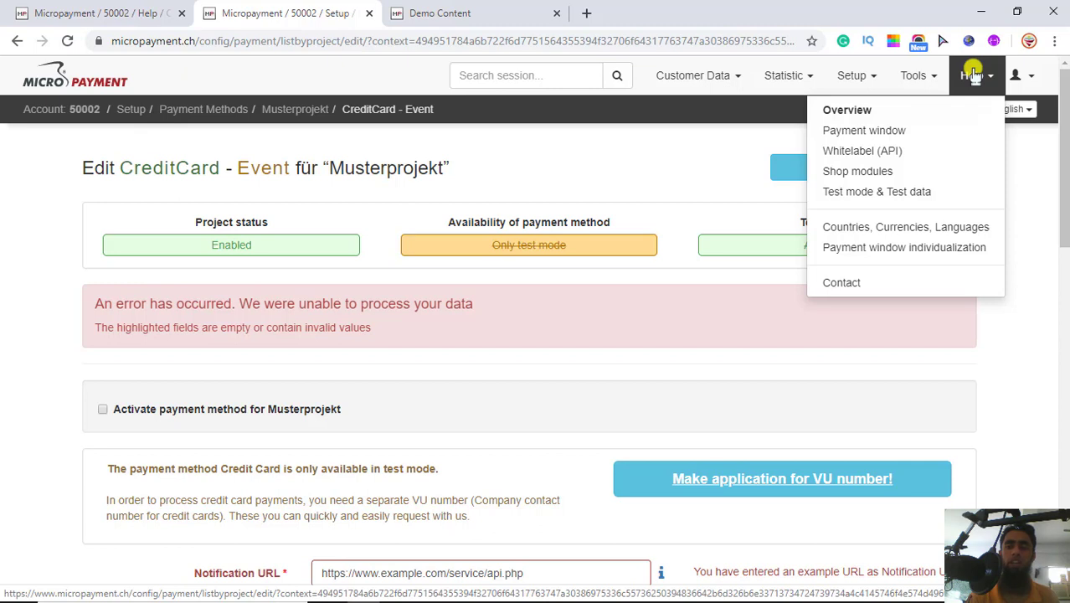
pyautogui.moveTo(1021, 76)
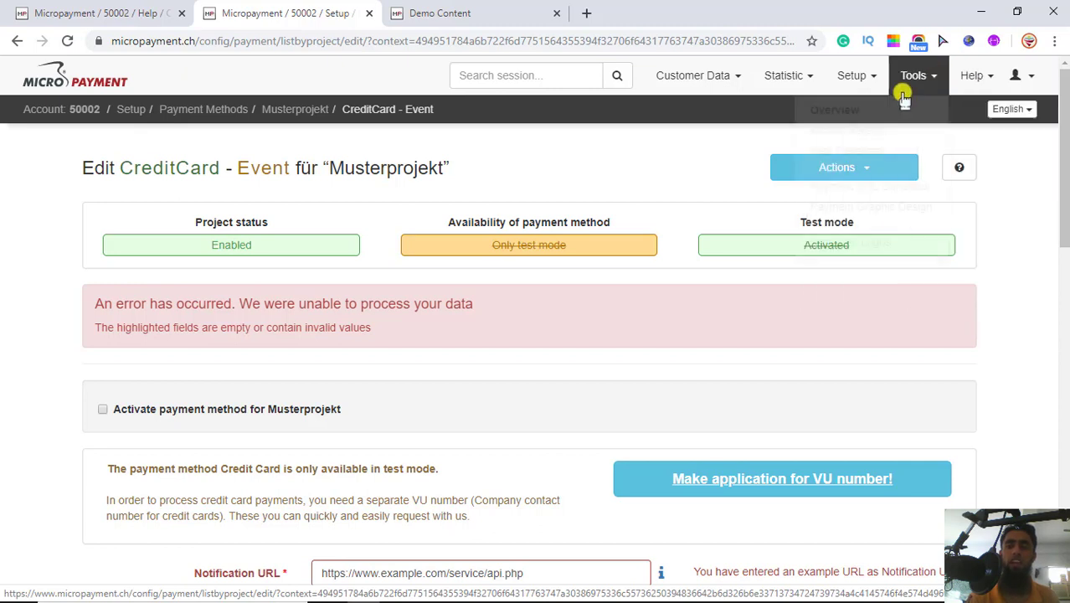
pyautogui.moveTo(861, 91)
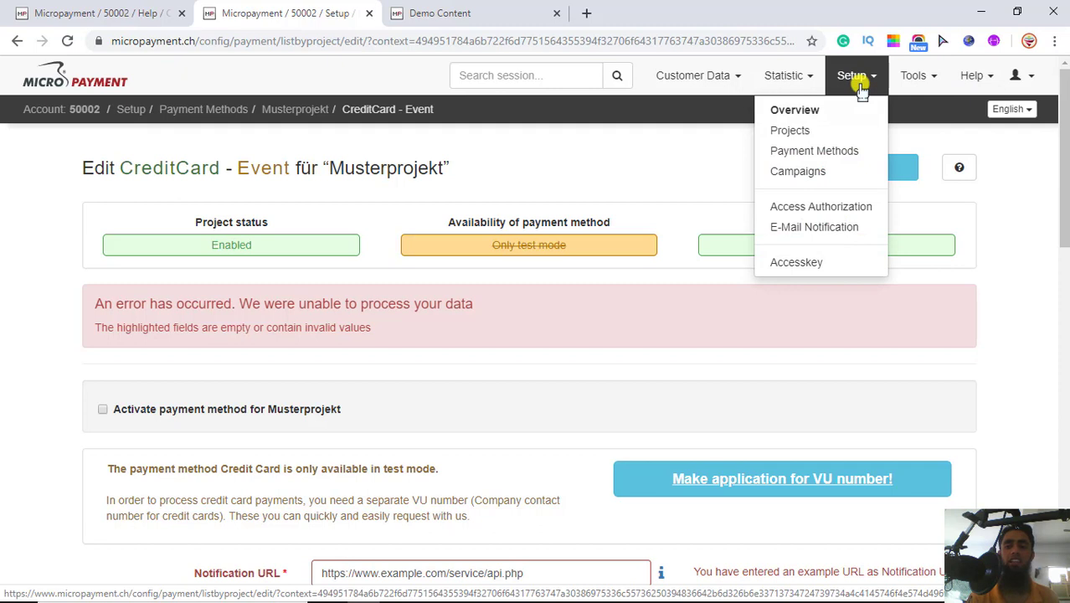
pyautogui.click(784, 265)
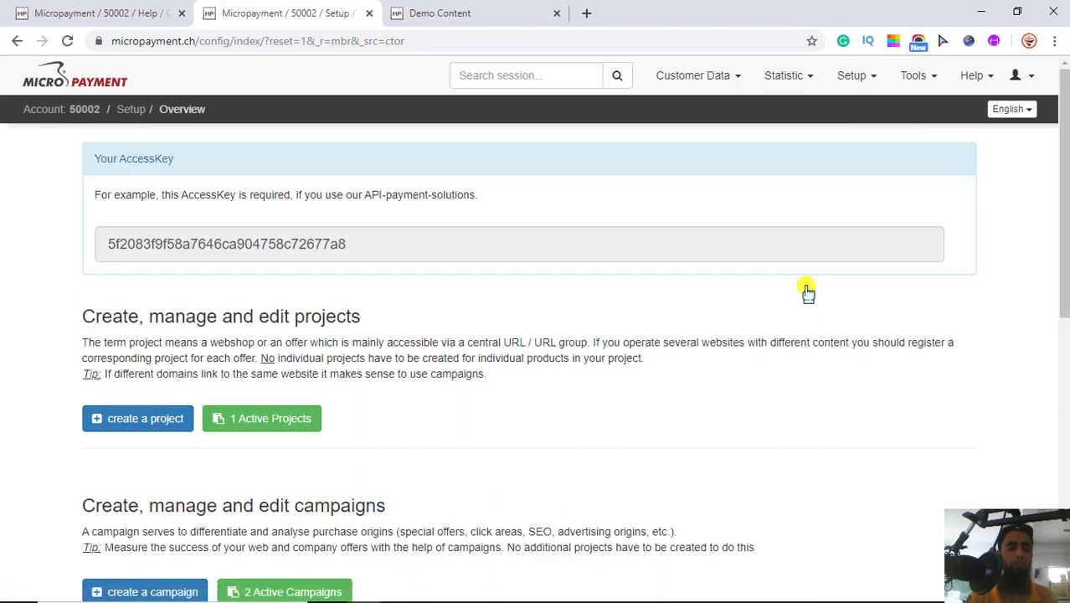
pyautogui.scroll(-2, 556, 392)
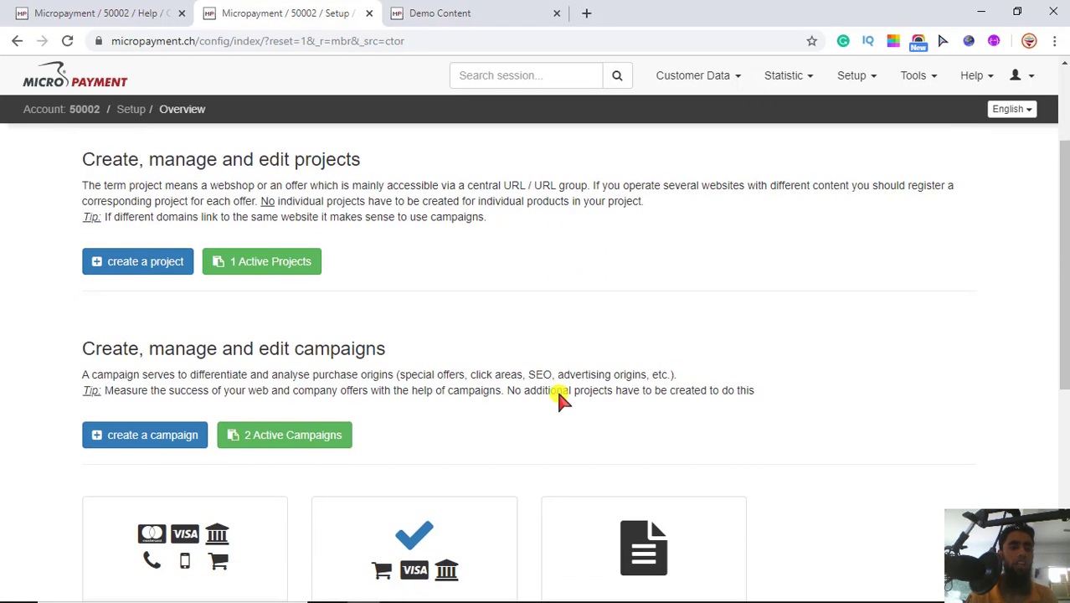